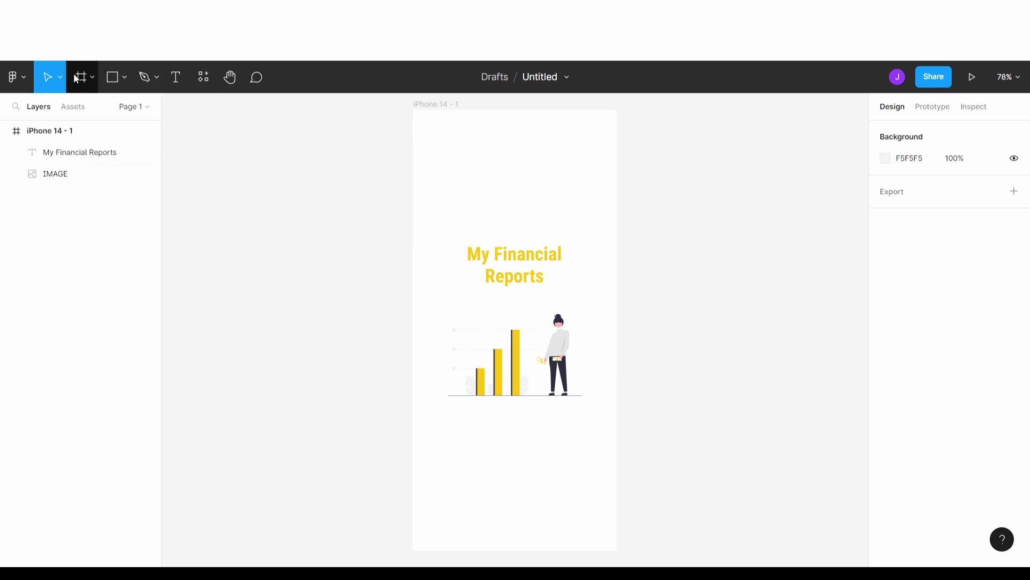
- Draw a rectangle below the illustration in the iPhone frame and set its size to 170 × 50
{"action": "left_click", "coordinate": [115, 79]}
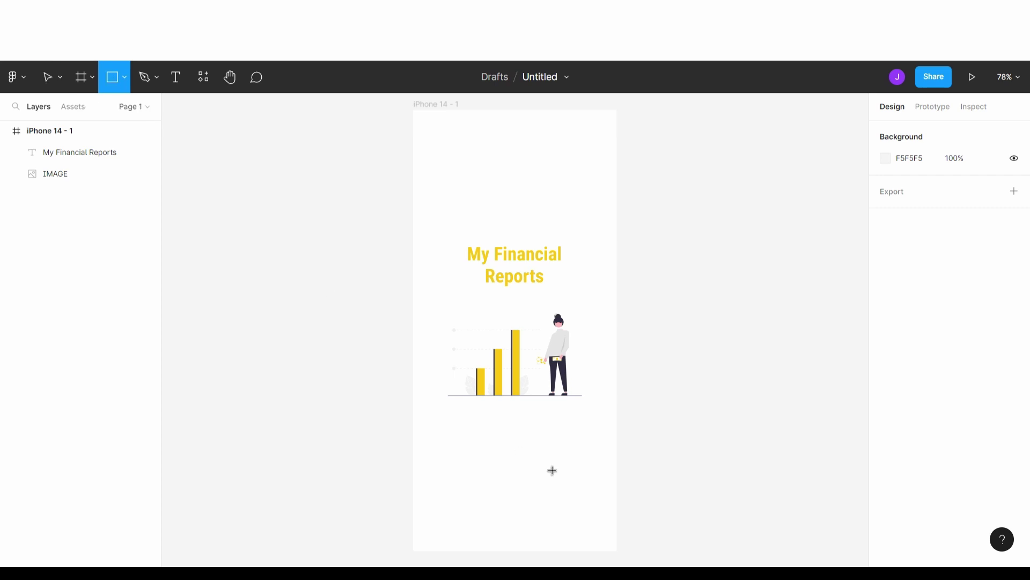
{"action": "mouse_move", "coordinate": [452, 427]}
{"action": "left_mouse_down"}
{"action": "mouse_move", "coordinate": [588, 476]}
{"action": "mouse_move", "coordinate": [581, 462]}
{"action": "mouse_move", "coordinate": [591, 467]}
{"action": "mouse_move", "coordinate": [539, 457]}
{"action": "left_mouse_up"}
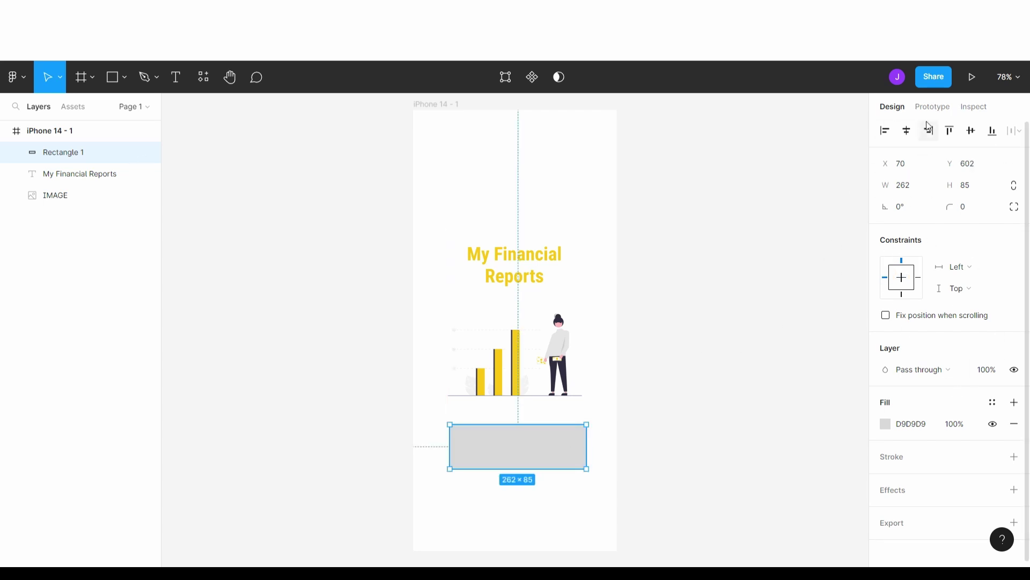
{"action": "left_click", "coordinate": [915, 189]}
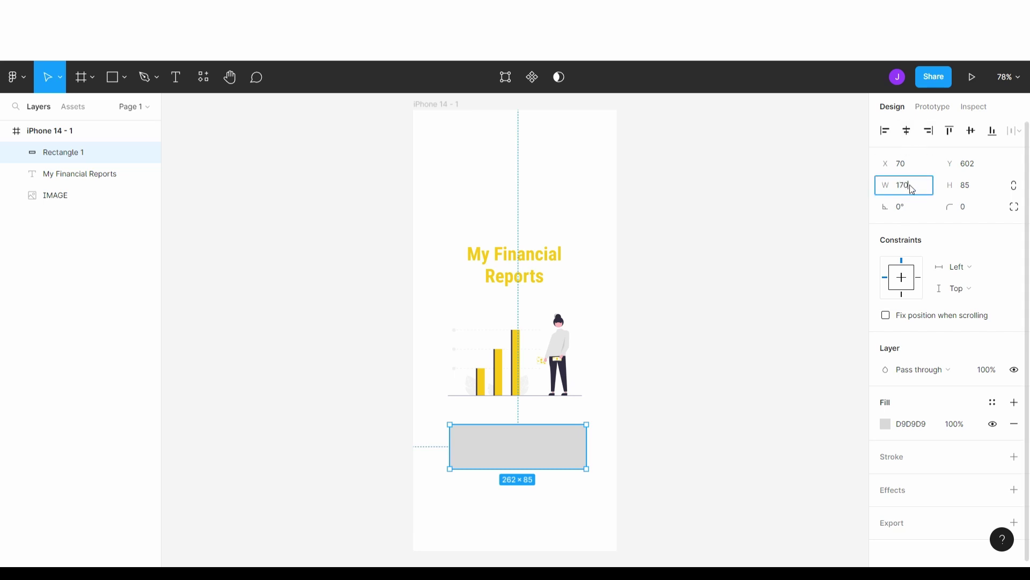
{"action": "left_click", "coordinate": [970, 191]}
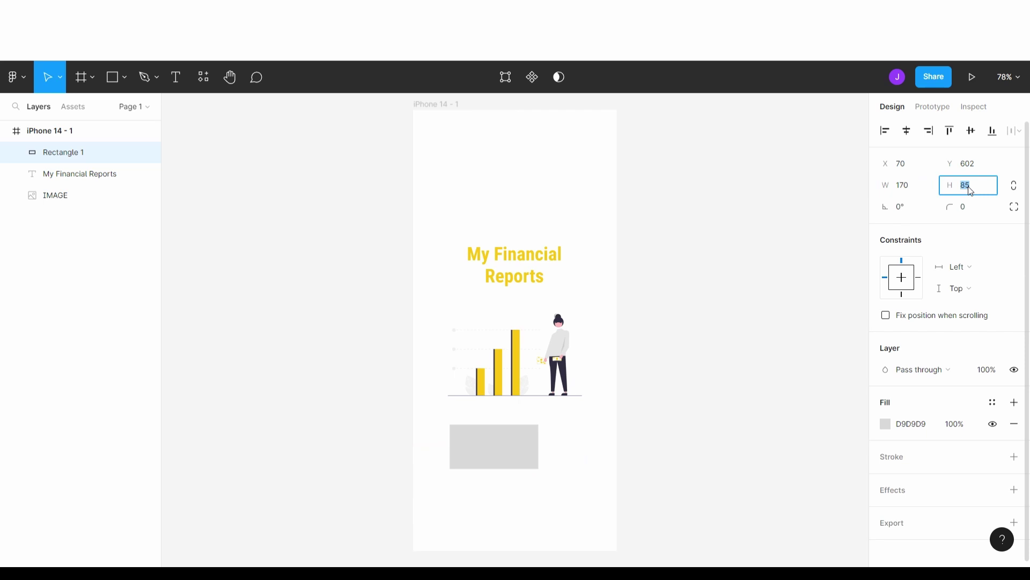
{"action": "type", "text": "50"}
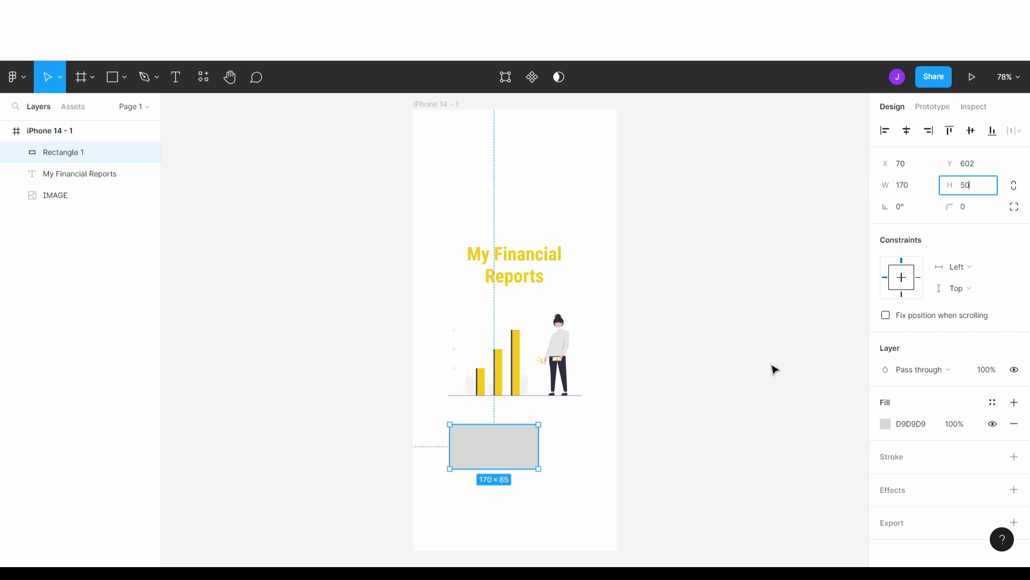
{"action": "left_click", "coordinate": [678, 428]}
- Center the rectangle horizontally in the frame just below the illustration and set its corner radius to 10
{"action": "left_click_drag", "start_coordinate": [490, 449], "coordinate": [513, 444]}
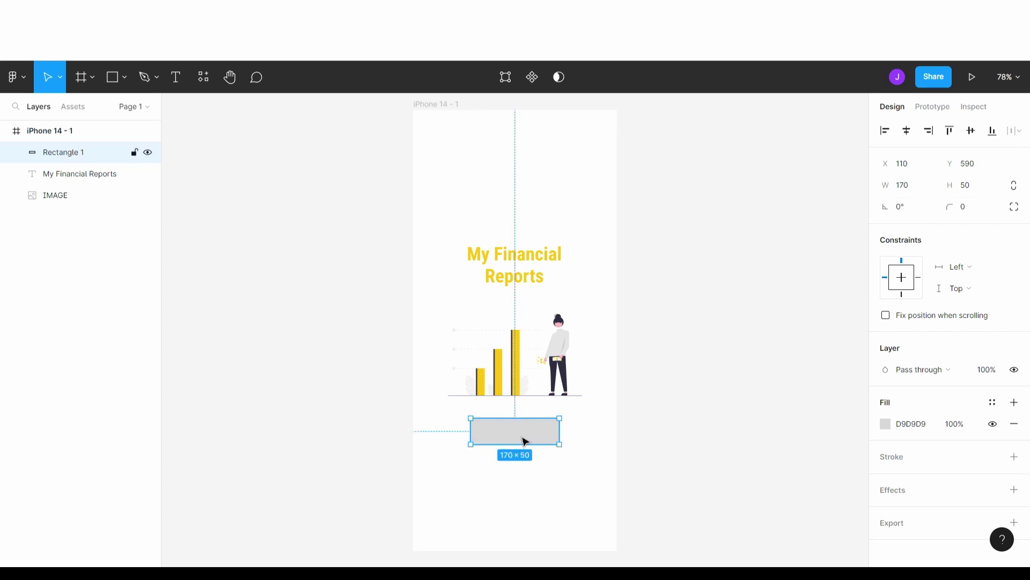
{"action": "left_click", "coordinate": [974, 213]}
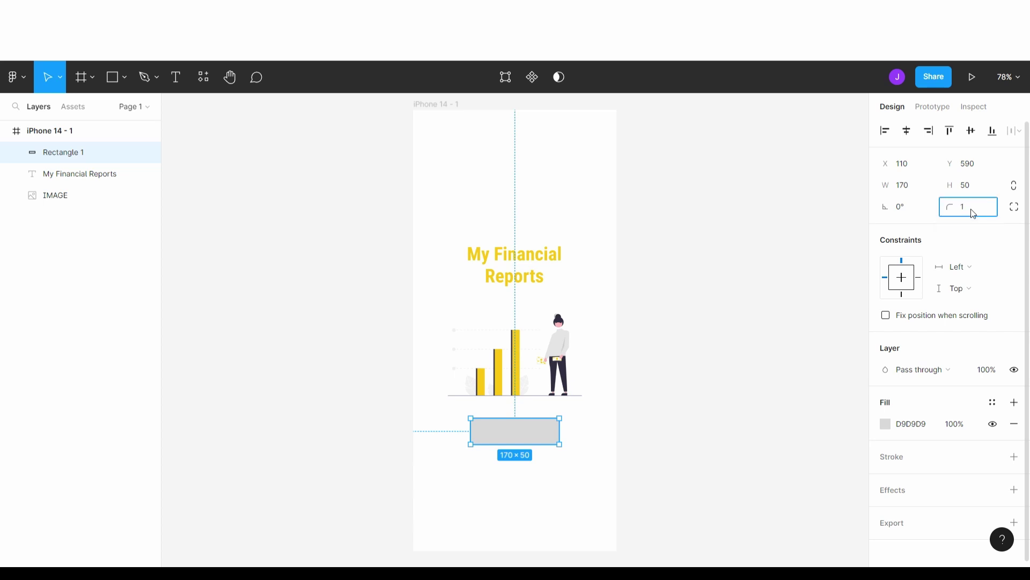
{"action": "left_click", "coordinate": [746, 403]}
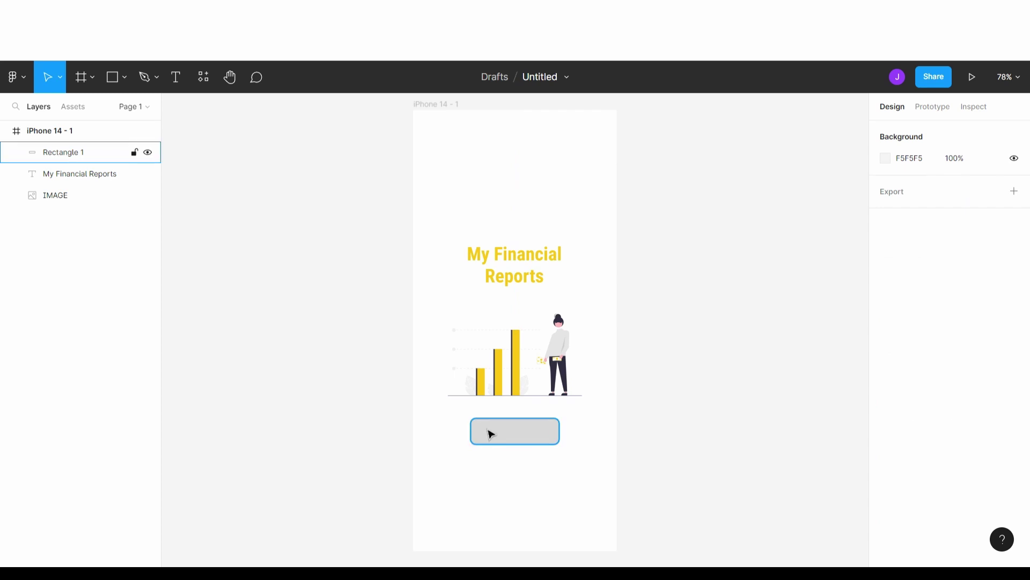
- Add a stroke to the rounded rectangle and hide its grey fill
{"action": "left_click", "coordinate": [519, 444]}
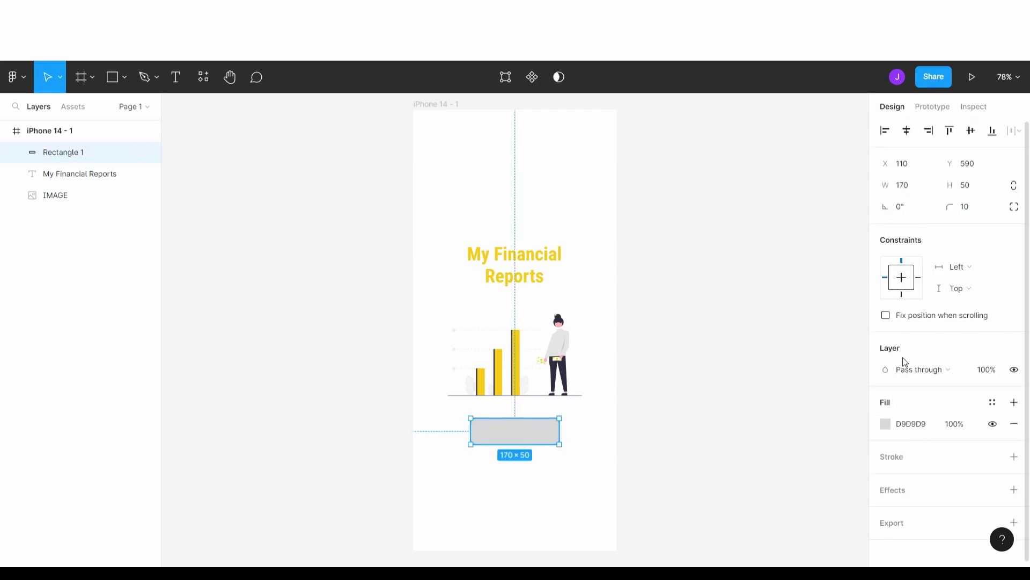
{"action": "scroll", "coordinate": [906, 365], "scroll_direction": "down", "scroll_amount": 1}
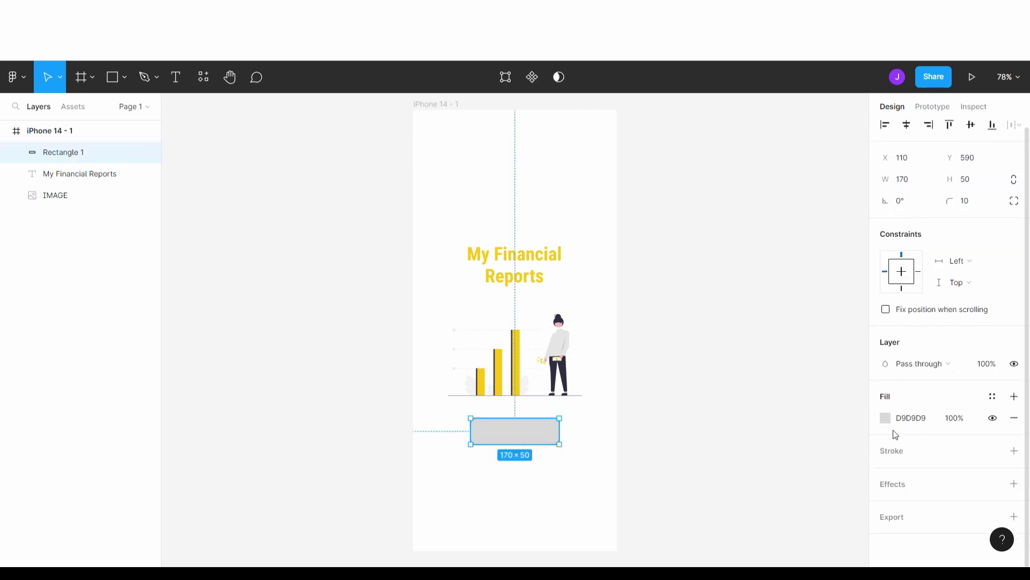
{"action": "left_click", "coordinate": [1018, 452]}
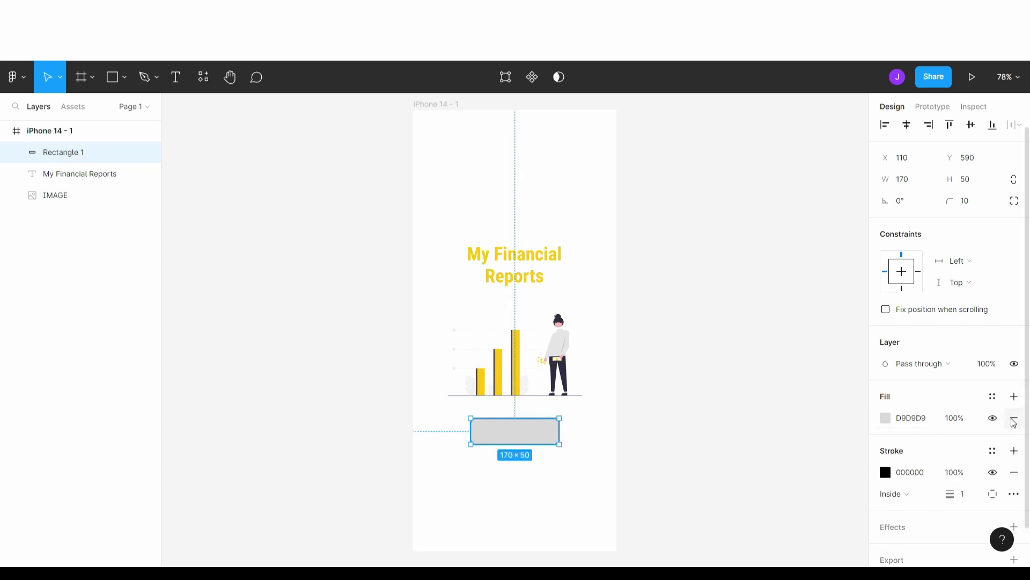
{"action": "left_click", "coordinate": [993, 418]}
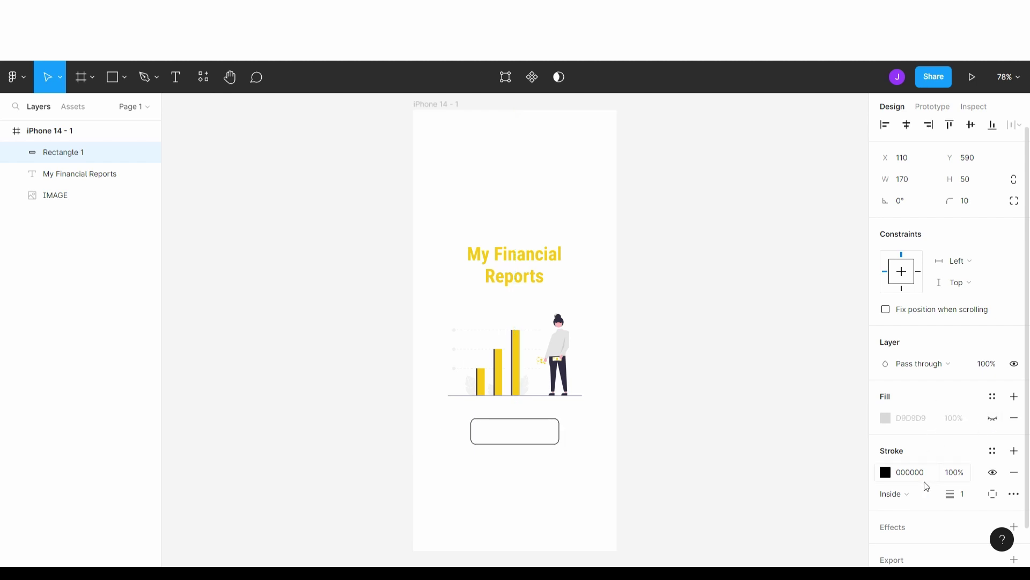
- Change the rectangle's stroke color to the document's yellow, FAC710
{"action": "left_click", "coordinate": [885, 473]}
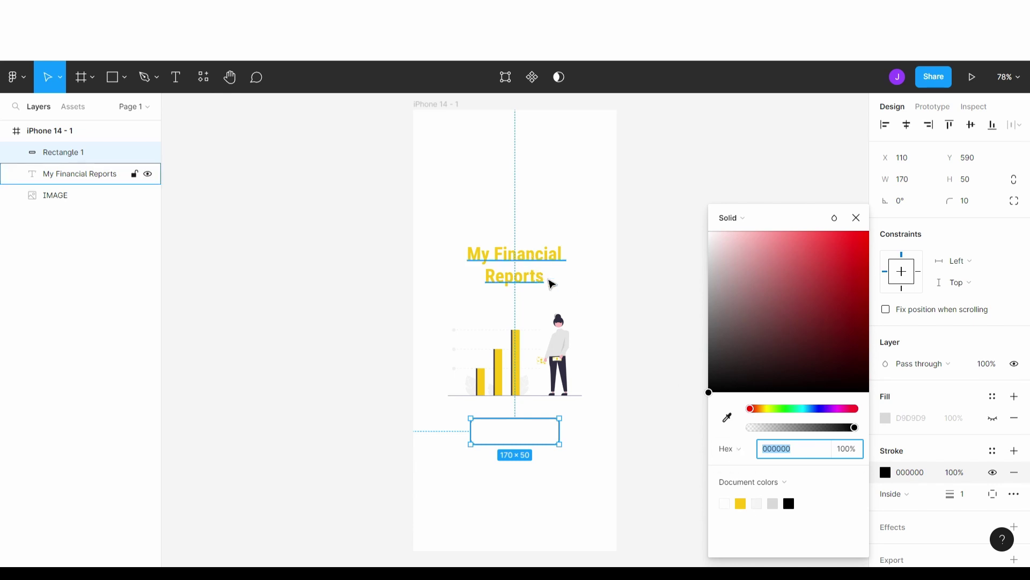
{"action": "left_click", "coordinate": [741, 504]}
{"action": "left_click", "coordinate": [856, 217]}
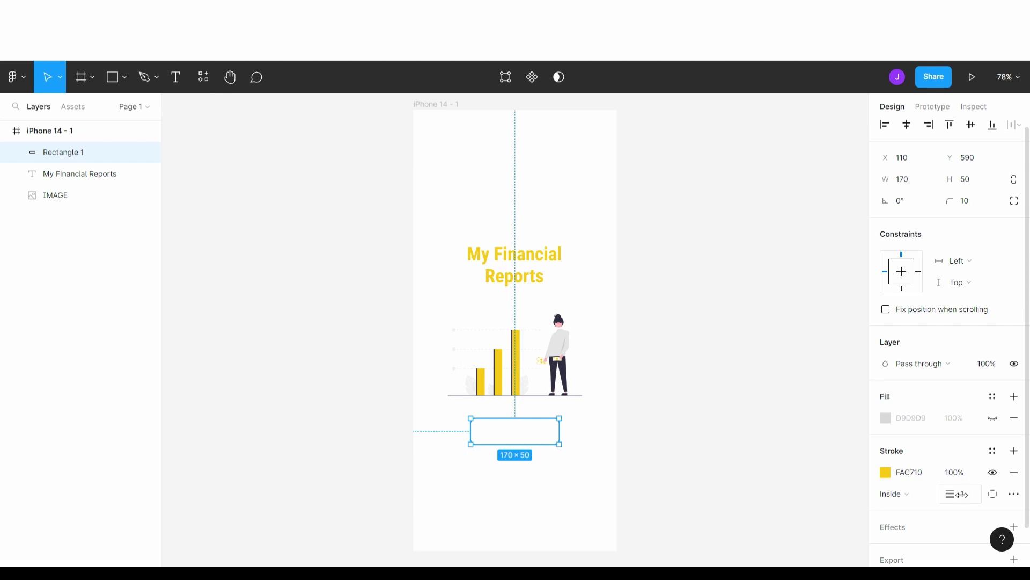
- Set the rectangle's stroke thickness to 3 and nudge the rectangle up to Y 585
{"action": "left_click_drag", "start_coordinate": [951, 495], "coordinate": [958, 501]}
{"action": "left_click_drag", "start_coordinate": [526, 440], "coordinate": [526, 438]}
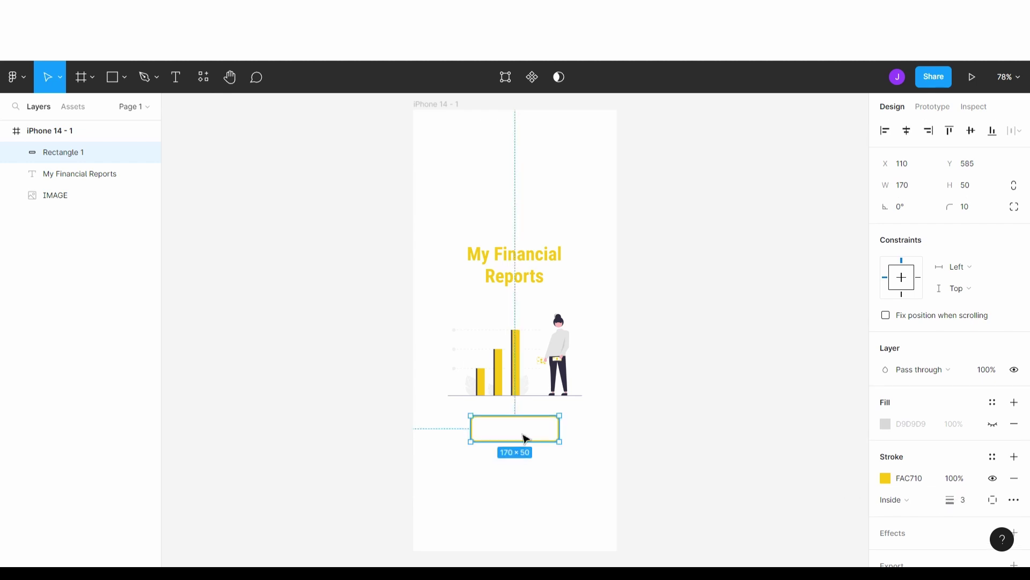
{"action": "left_click", "coordinate": [555, 437]}
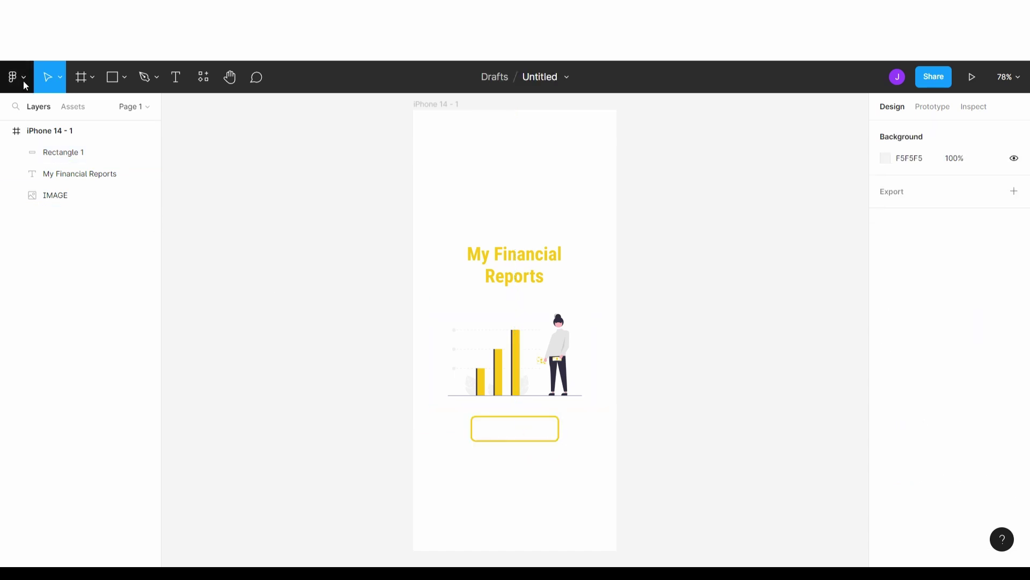
- Add a text box reading "login" and center it inside the yellow outlined rectangle
{"action": "left_click", "coordinate": [175, 80]}
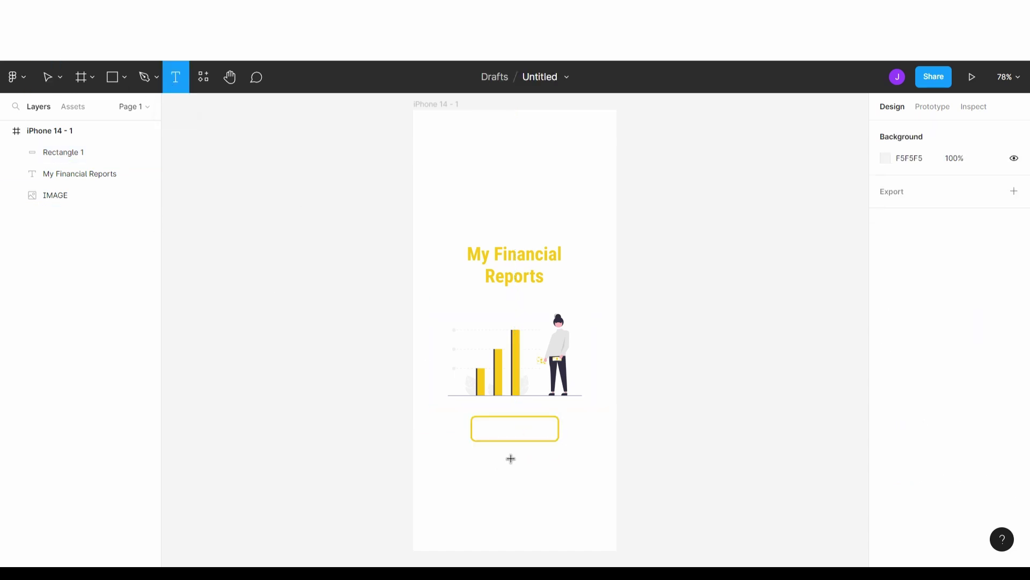
{"action": "left_click_drag", "start_coordinate": [491, 415], "coordinate": [551, 445]}
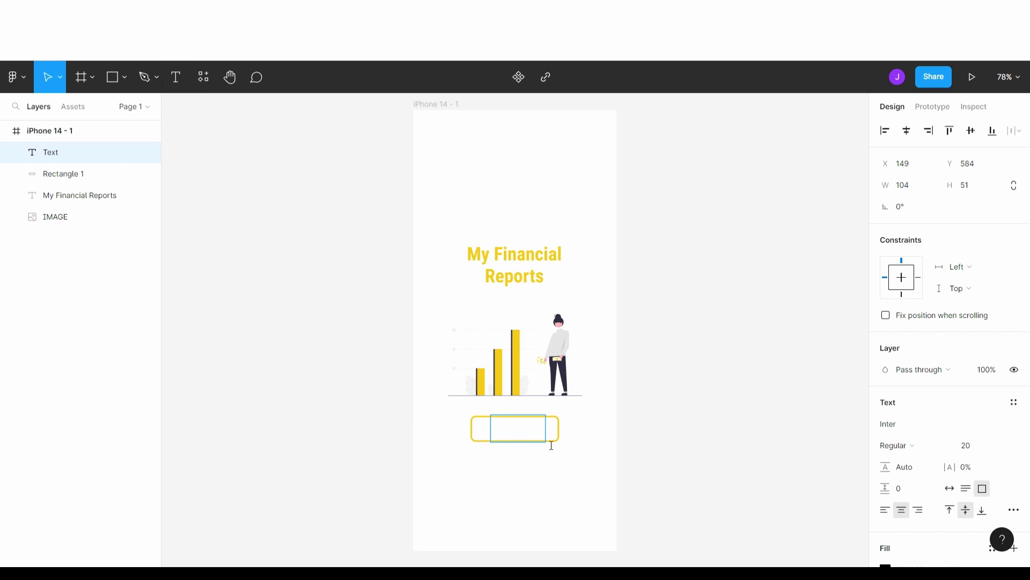
{"action": "type", "text": "login"}
{"action": "key", "text": "Escape"}
{"action": "mouse_move", "coordinate": [522, 439]}
{"action": "left_mouse_down"}
{"action": "mouse_move", "coordinate": [515, 449]}
{"action": "mouse_move", "coordinate": [523, 441]}
{"action": "left_mouse_up"}
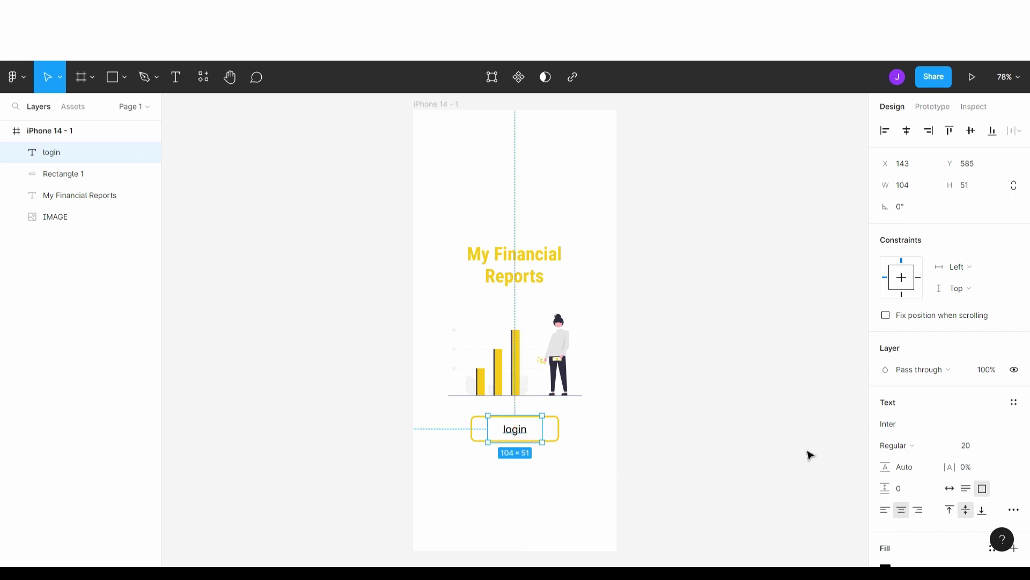
- Set the login text's font size to 24 and its fill color to dark grey 555555
{"action": "left_click", "coordinate": [1001, 451]}
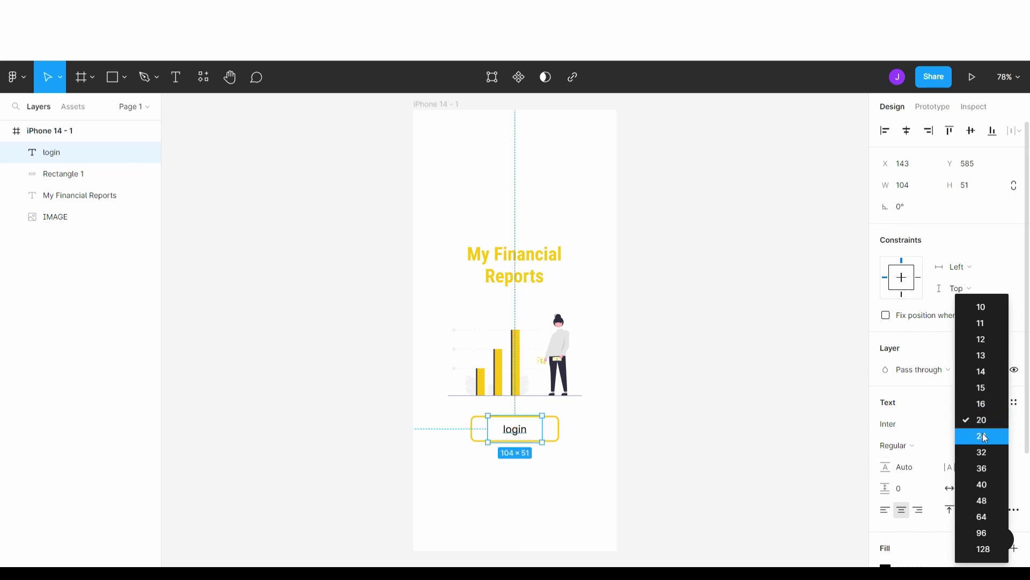
{"action": "left_click", "coordinate": [983, 432]}
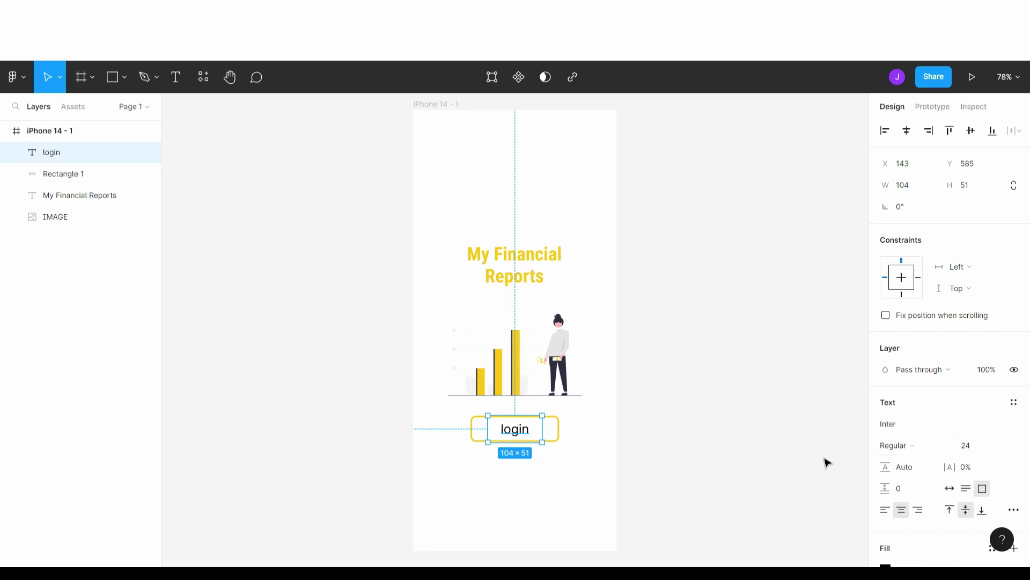
{"action": "scroll", "coordinate": [919, 467], "scroll_direction": "down", "scroll_amount": 3}
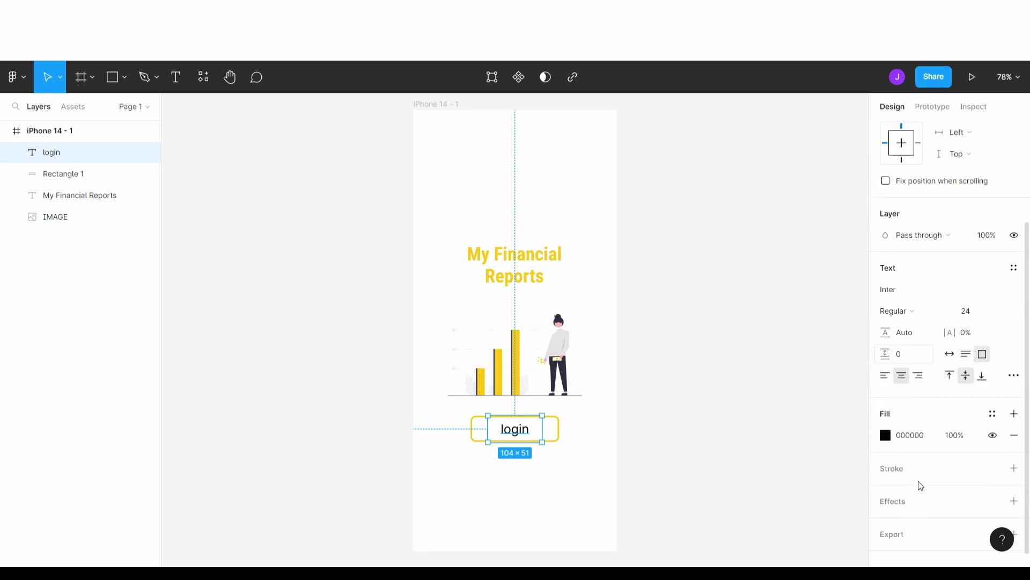
{"action": "left_click", "coordinate": [886, 435]}
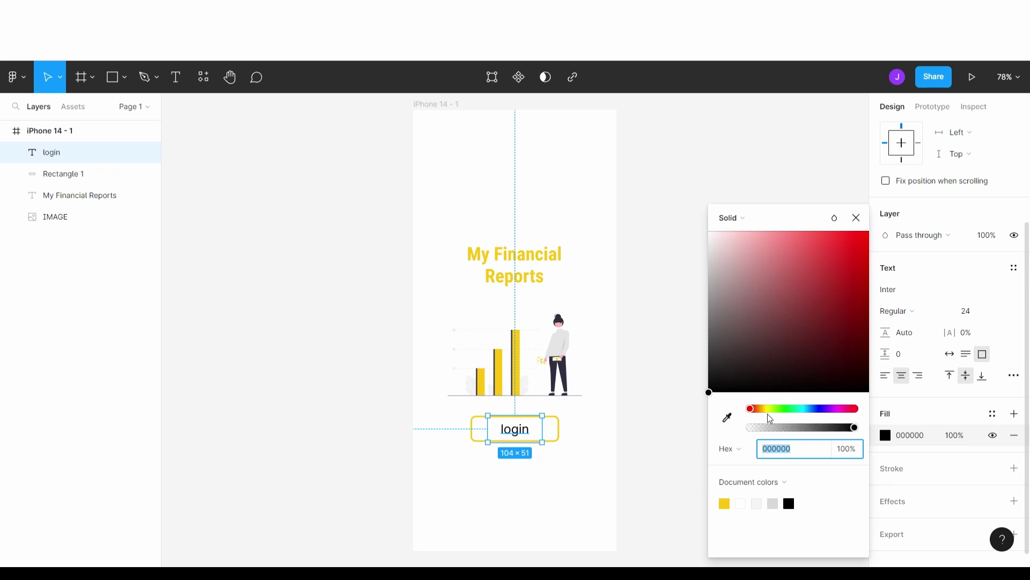
{"action": "left_click_drag", "start_coordinate": [746, 320], "coordinate": [712, 348]}
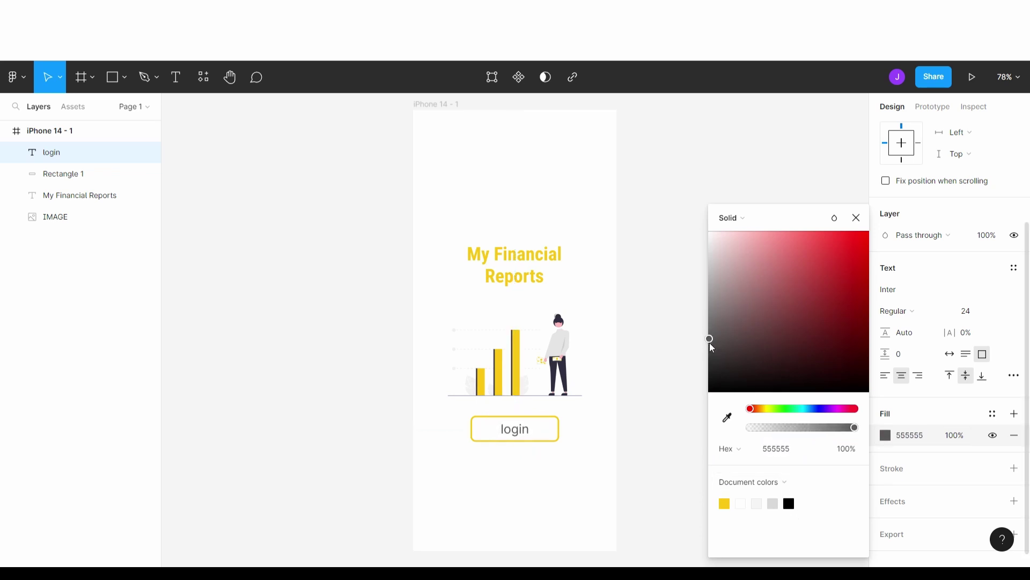
{"action": "left_click", "coordinate": [856, 218]}
{"action": "left_click", "coordinate": [759, 384]}
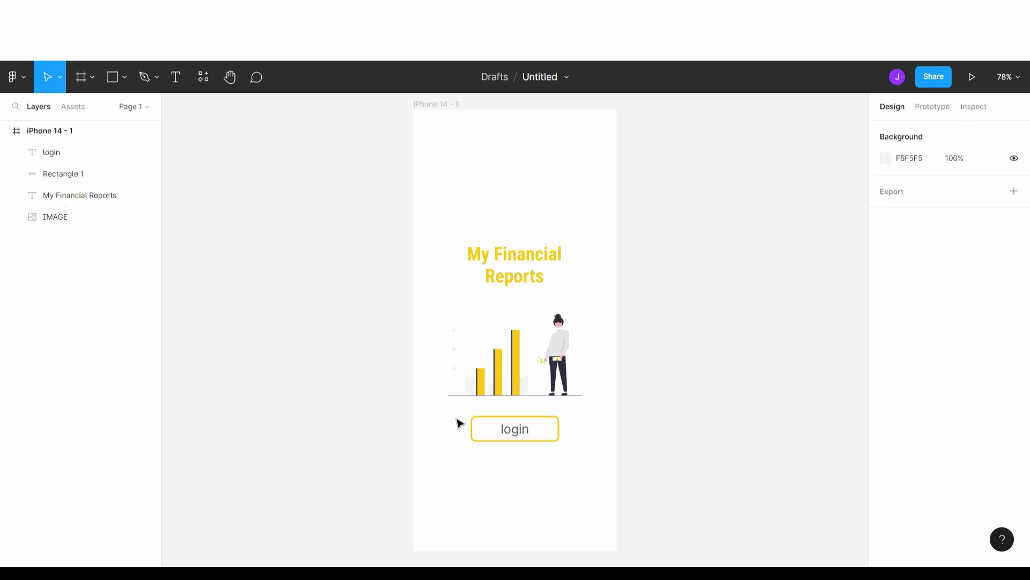
- Combine the login text and its outlined rectangle into one component
{"action": "left_click_drag", "start_coordinate": [385, 408], "coordinate": [344, 454]}
{"action": "left_click", "coordinate": [472, 433]}
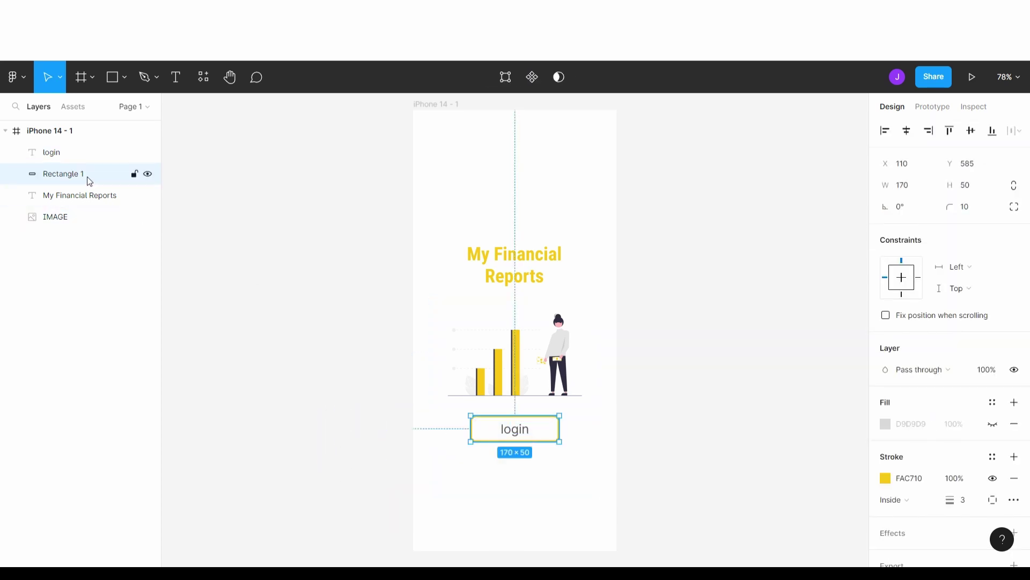
{"action": "left_click", "coordinate": [95, 157], "text": "shift"}
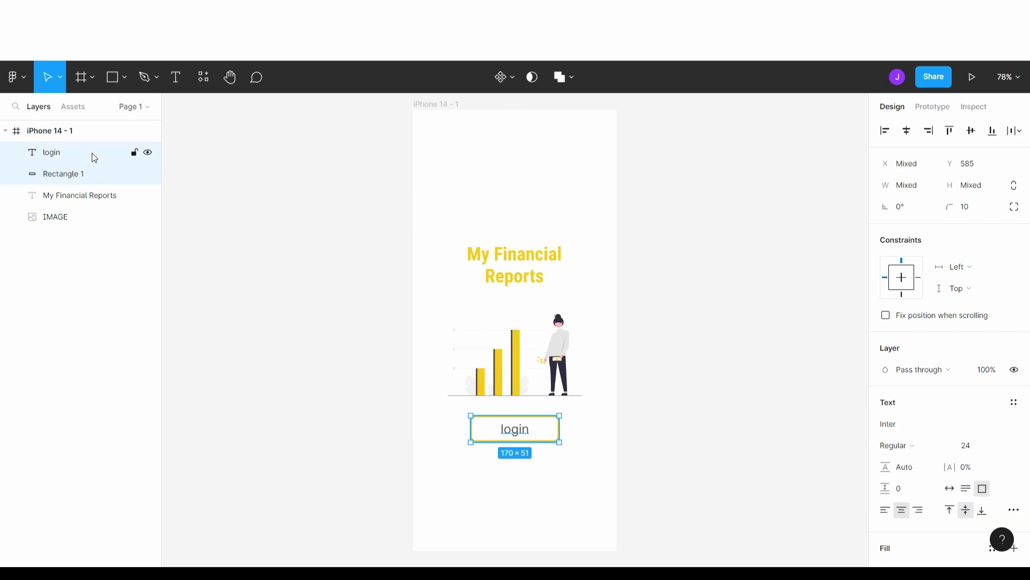
{"action": "left_click", "coordinate": [502, 78]}
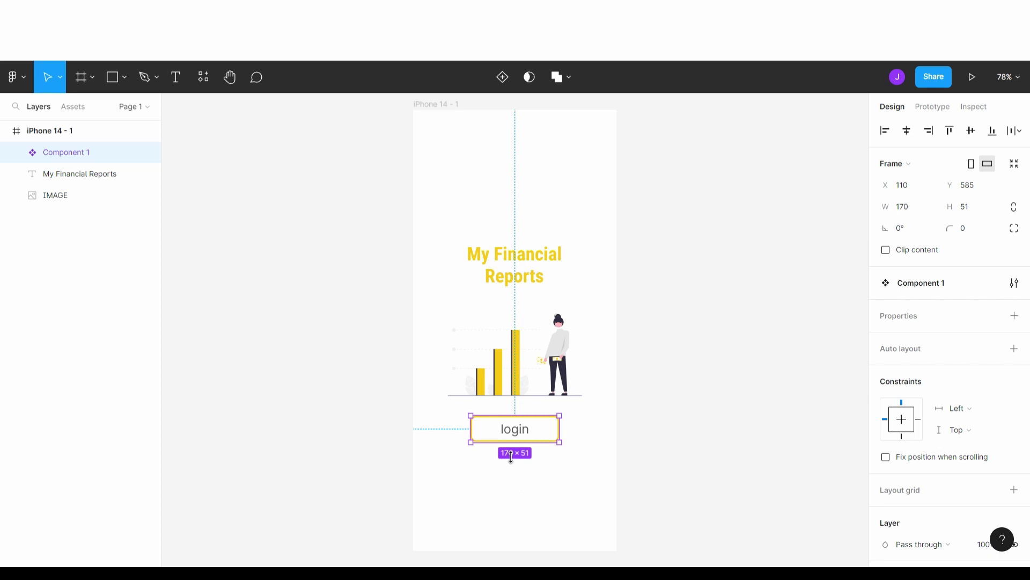
- Rename the new login component to "Button"
{"action": "double_click", "coordinate": [70, 154]}
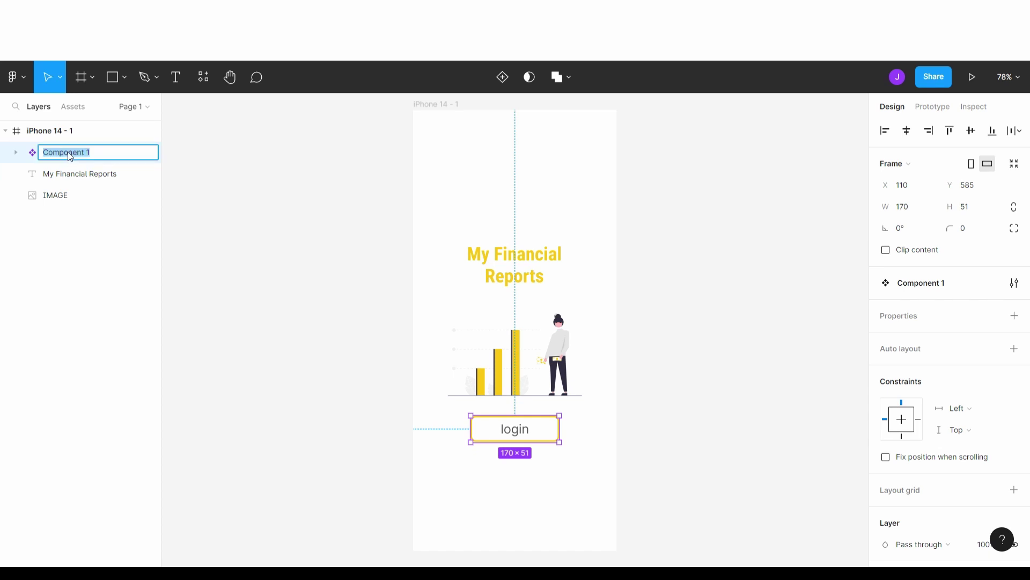
{"action": "type", "text": "Button"}
{"action": "left_click", "coordinate": [341, 284]}
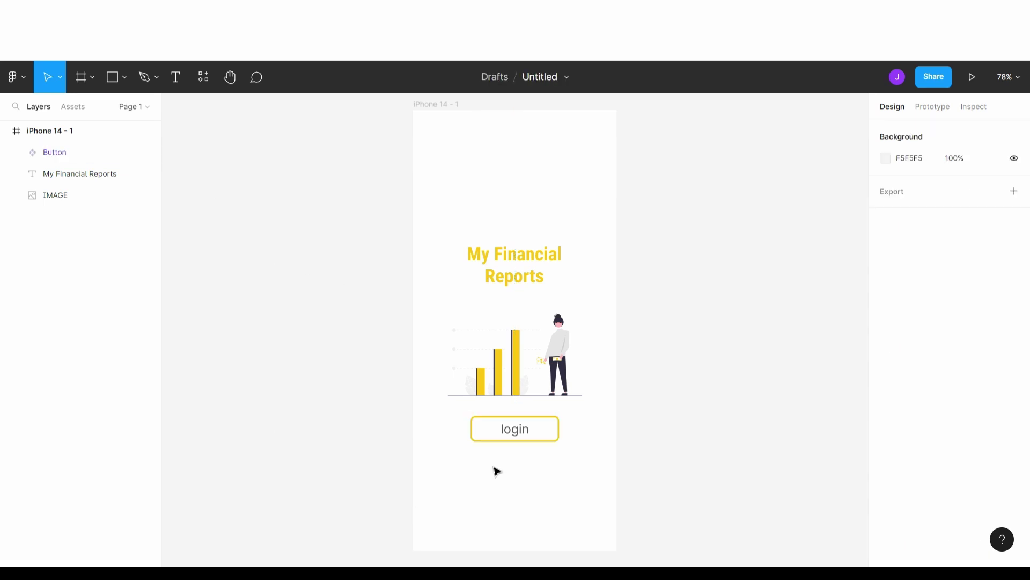
- Move the main Button component out of the iPhone frame onto the empty canvas to its left
{"action": "left_click_drag", "start_coordinate": [529, 438], "coordinate": [266, 250]}
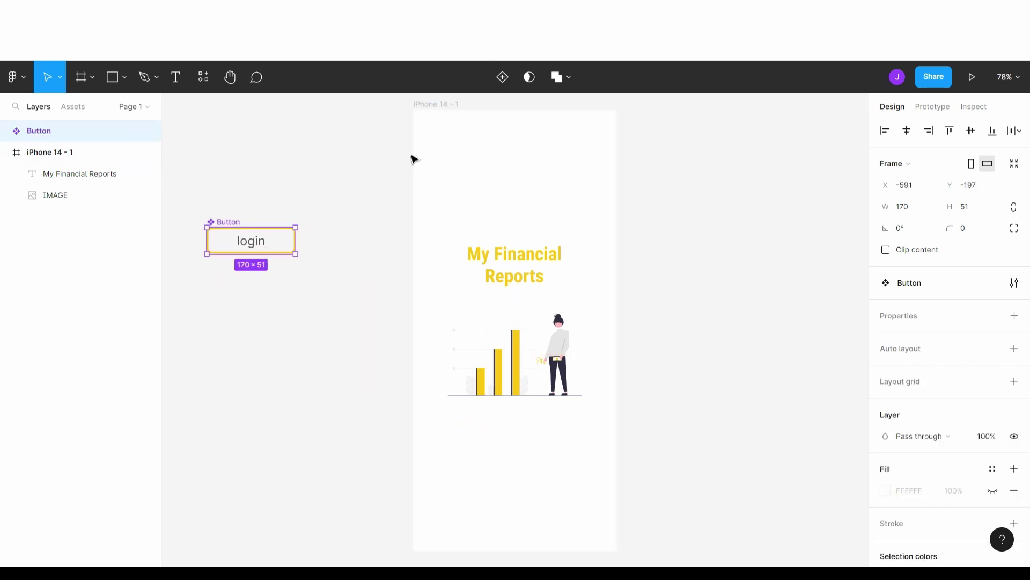
{"action": "scroll", "coordinate": [381, 306], "scroll_direction": "left", "scroll_amount": 3}
{"action": "left_click", "coordinate": [389, 298]}
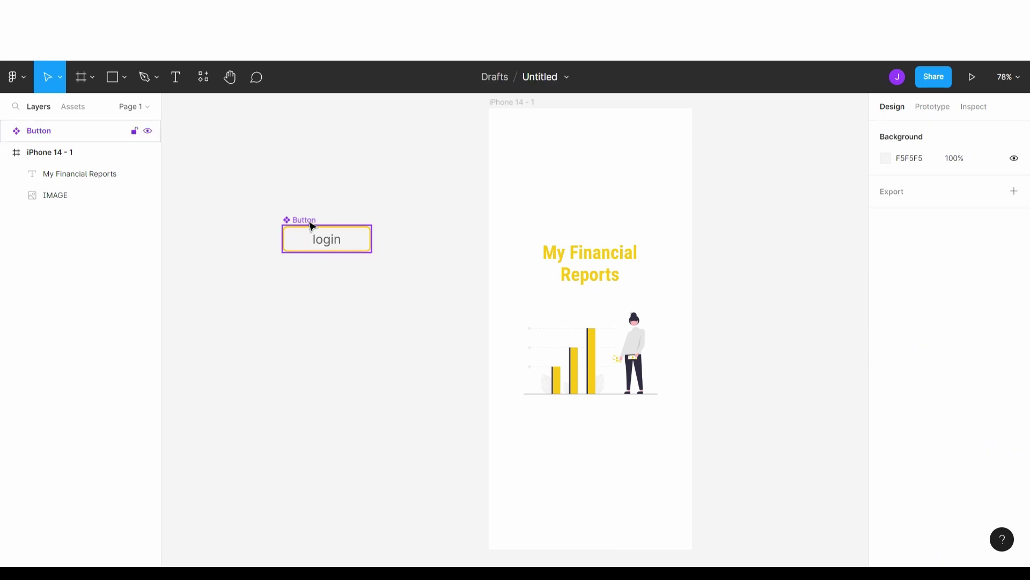
{"action": "left_click_drag", "start_coordinate": [311, 226], "coordinate": [269, 215]}
{"action": "left_click", "coordinate": [414, 284]}
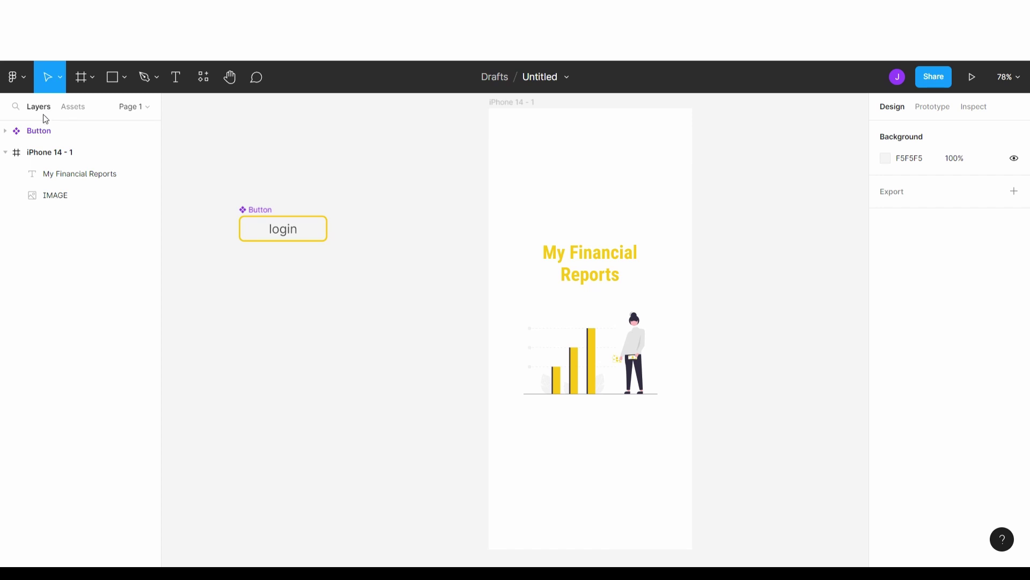
- Place an instance of the local Button component in the iPhone frame, centered below the illustration at about X 109, Y 600
{"action": "left_click", "coordinate": [80, 110]}
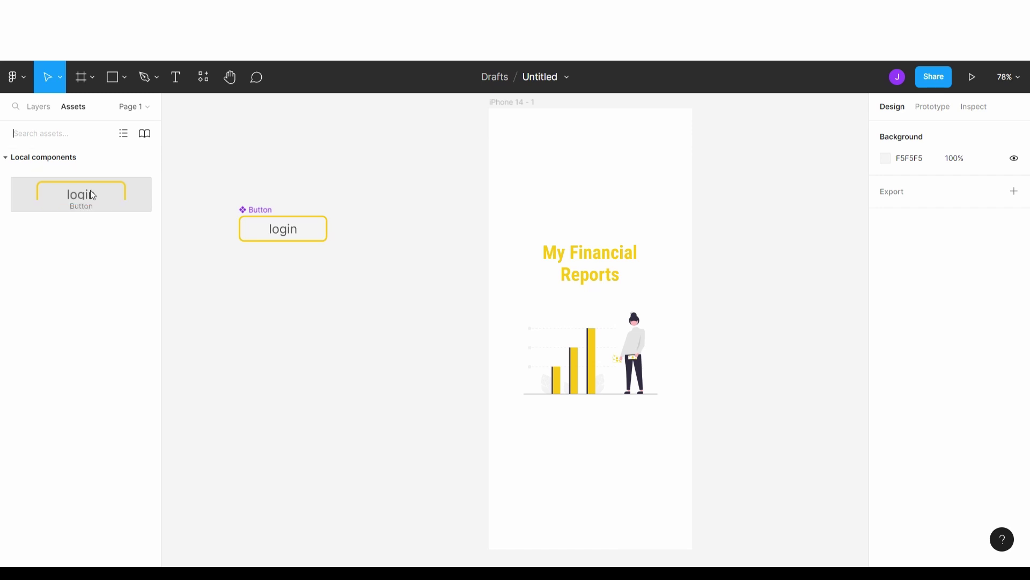
{"action": "left_click_drag", "start_coordinate": [92, 195], "coordinate": [593, 438]}
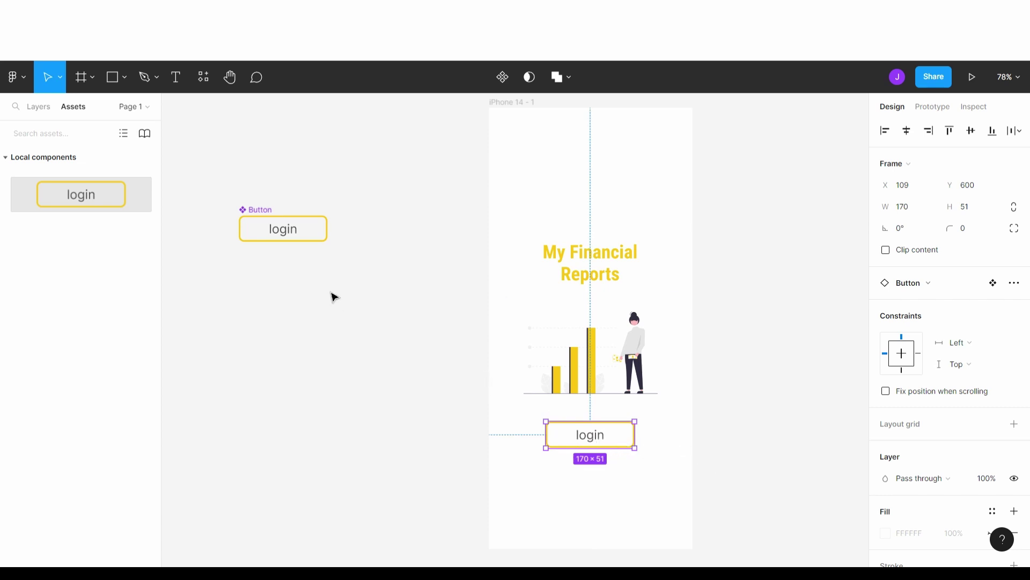
- Try widening the main Button component to 180 and bring its width back to 170
{"action": "left_click", "coordinate": [268, 217]}
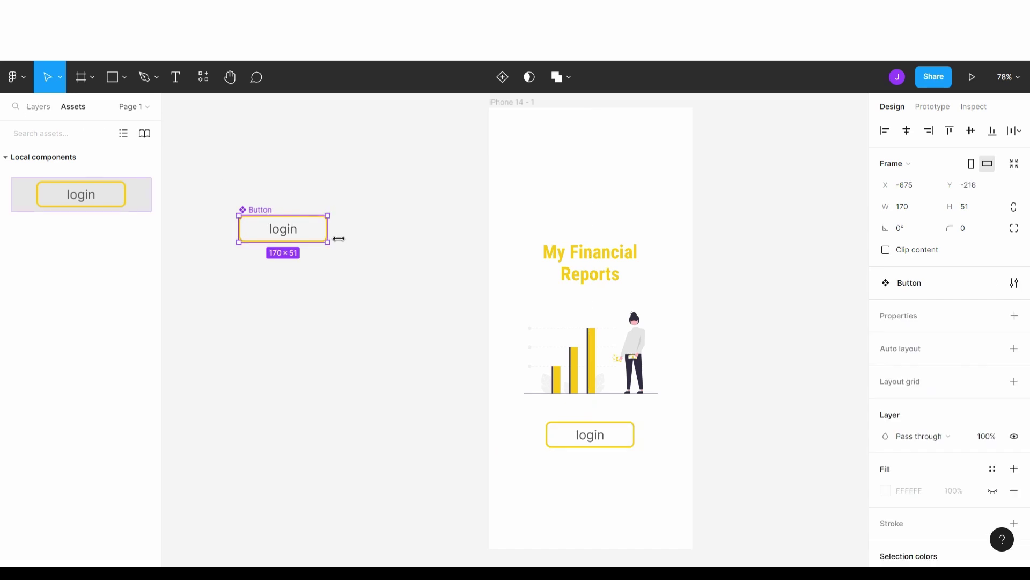
{"action": "mouse_move", "coordinate": [338, 238]}
{"action": "left_mouse_down"}
{"action": "mouse_move", "coordinate": [408, 242]}
{"action": "mouse_move", "coordinate": [324, 248]}
{"action": "mouse_move", "coordinate": [352, 246]}
{"action": "mouse_move", "coordinate": [342, 248]}
{"action": "left_mouse_up"}
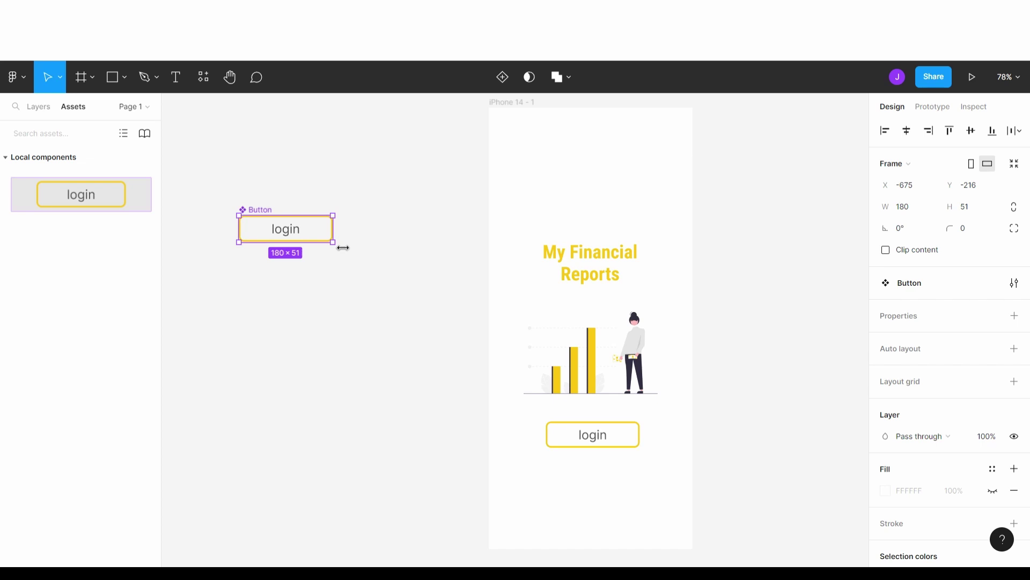
{"action": "left_click_drag", "start_coordinate": [342, 248], "coordinate": [340, 248]}
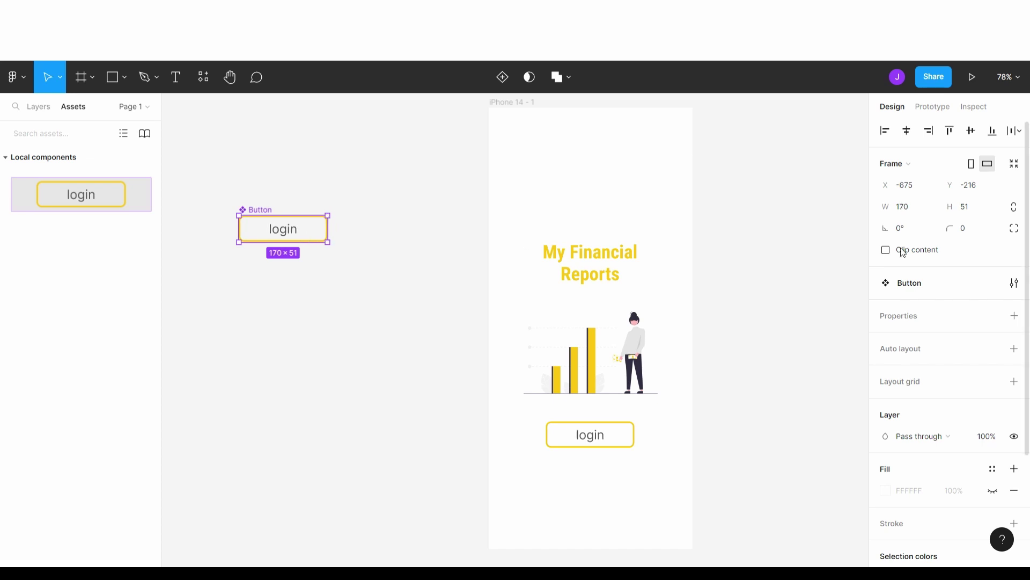
- Set the main Button component's height to 50
{"action": "left_click", "coordinate": [972, 210]}
{"action": "type", "text": "50"}
{"action": "left_click", "coordinate": [388, 334]}
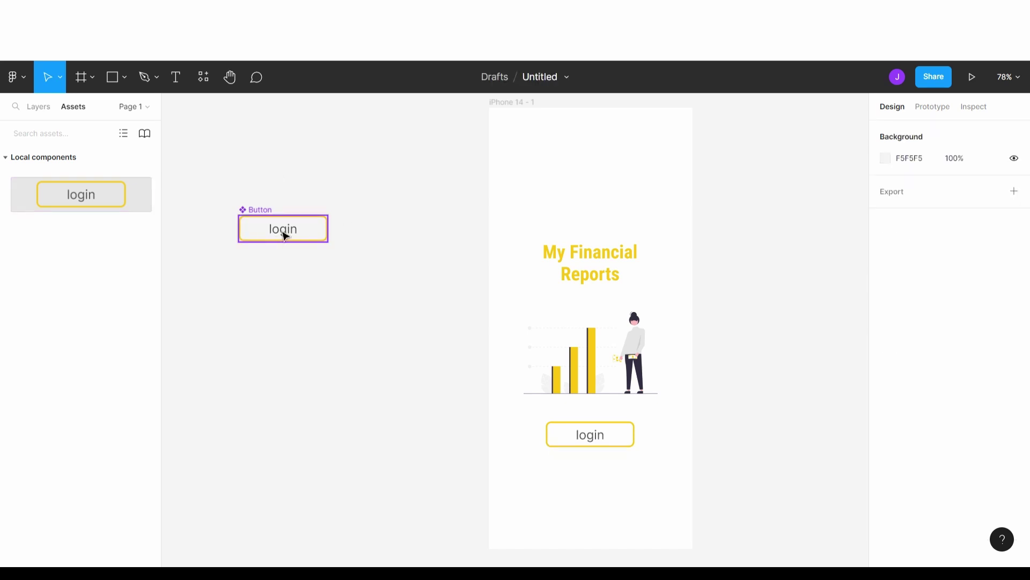
{"action": "left_click_drag", "start_coordinate": [414, 321], "coordinate": [386, 297]}
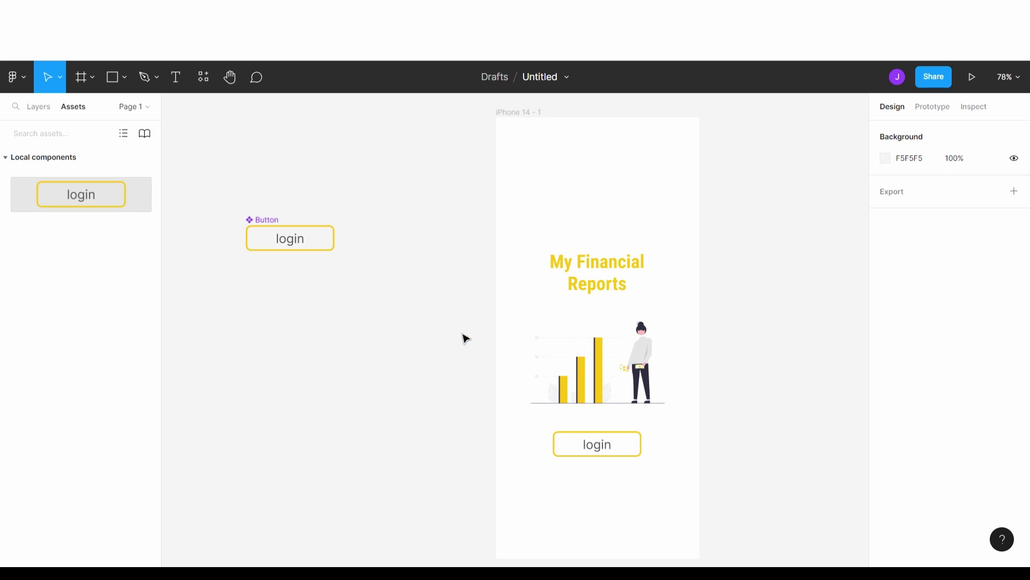
- Add a second variant to the main Button component and name it "Hover"
{"action": "left_click", "coordinate": [271, 227]}
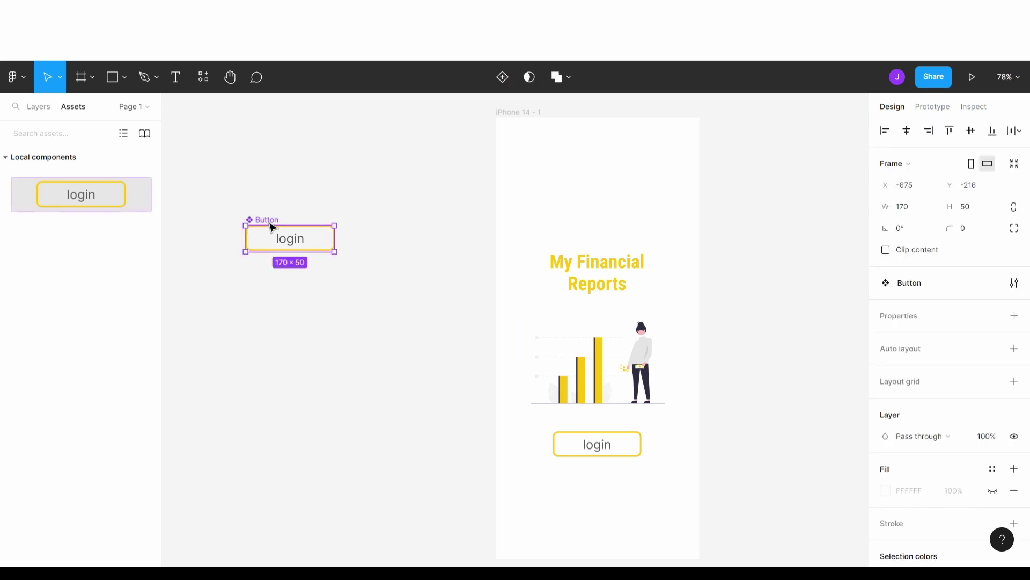
{"action": "left_click", "coordinate": [40, 108]}
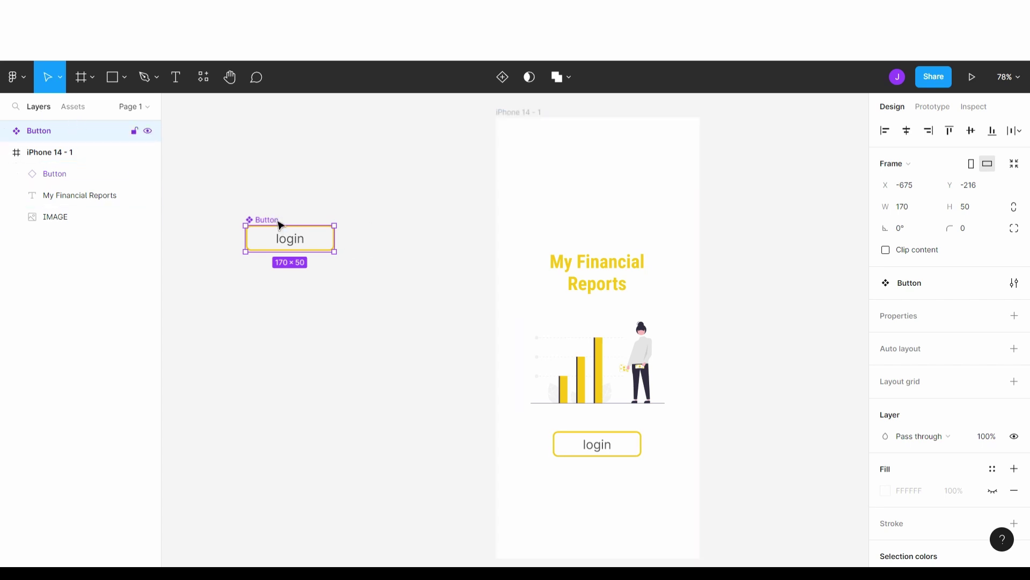
{"action": "left_click", "coordinate": [503, 79]}
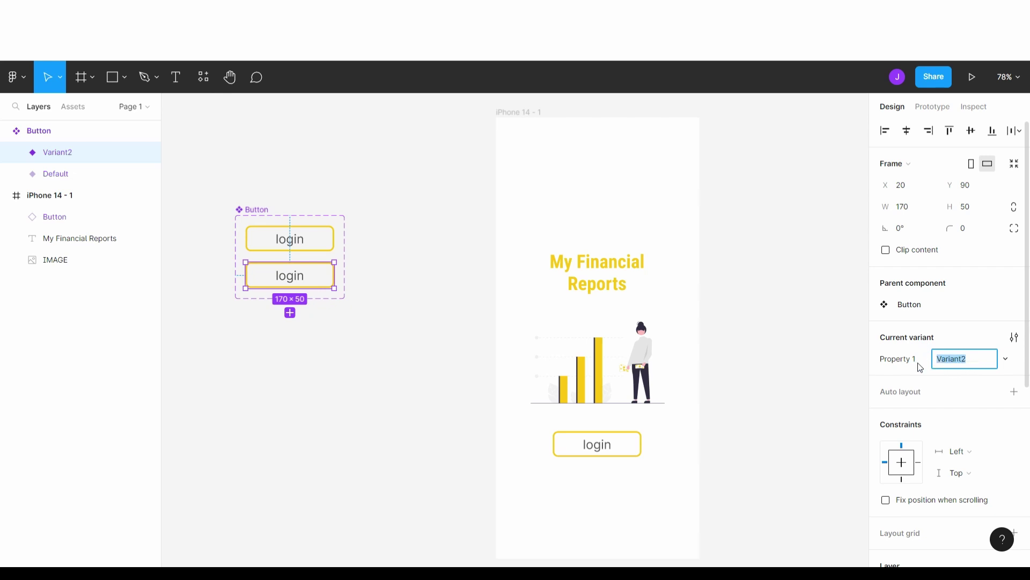
{"action": "type", "text": "Hover"}
{"action": "left_click", "coordinate": [860, 375]}
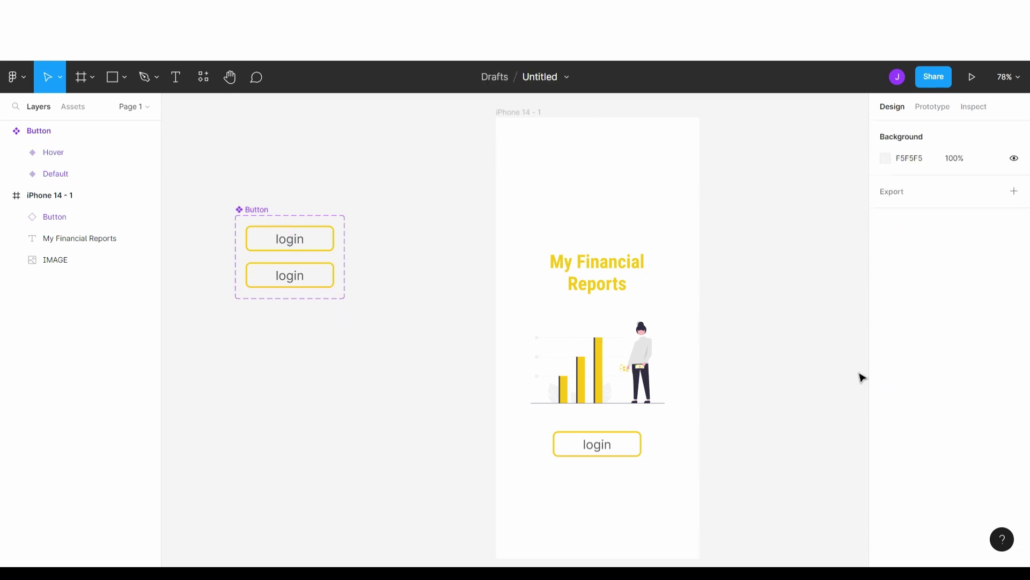
- Change the login text in the Hover variant to white (FFFFFF)
{"action": "left_click", "coordinate": [320, 280]}
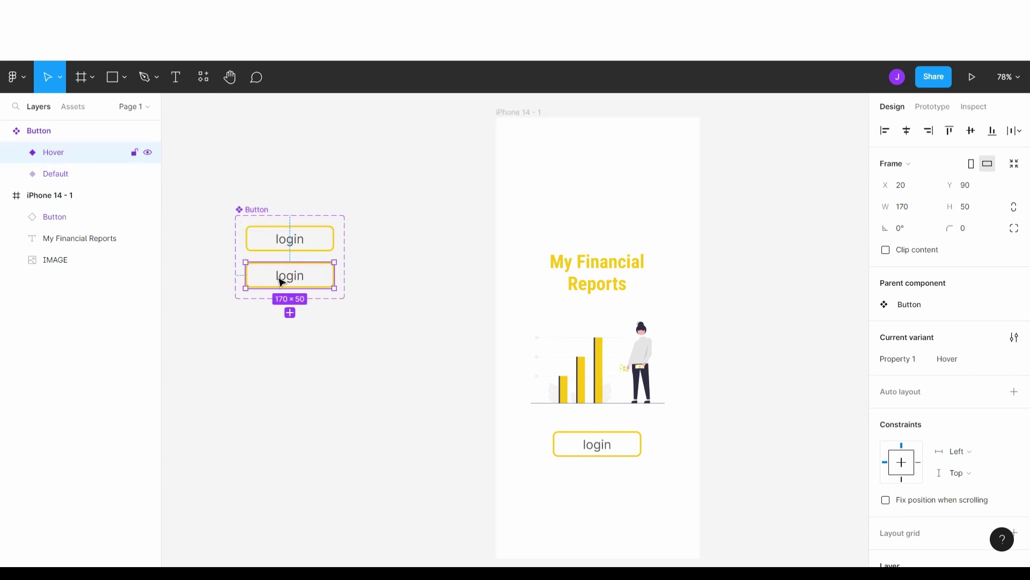
{"action": "left_click", "coordinate": [16, 153]}
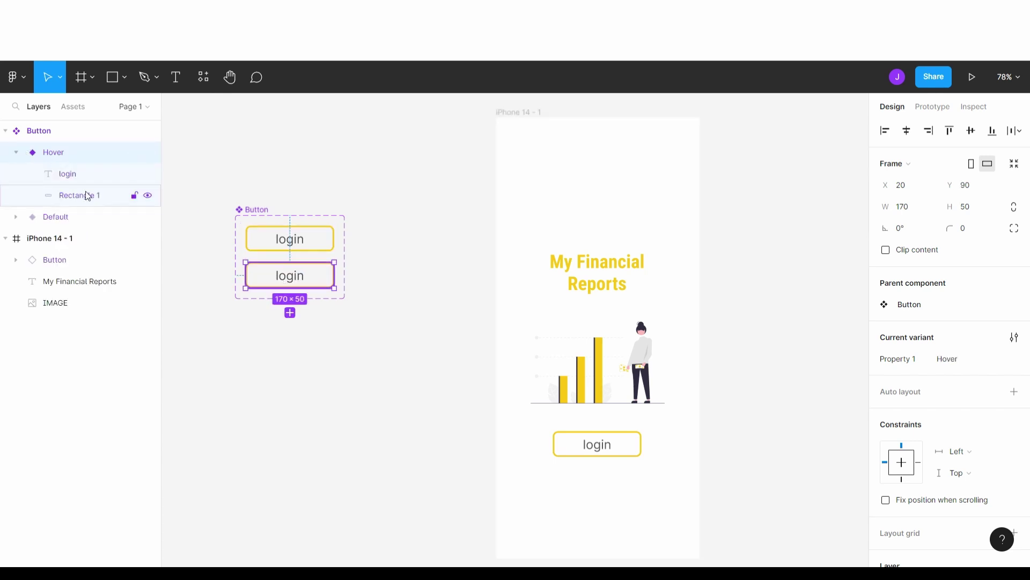
{"action": "left_click", "coordinate": [88, 174]}
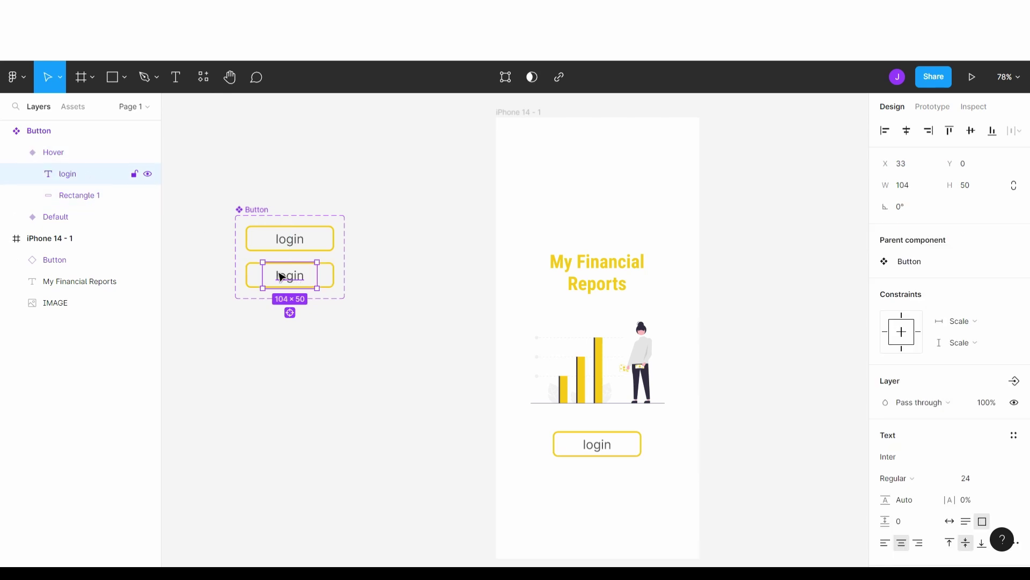
{"action": "scroll", "coordinate": [916, 457], "scroll_direction": "down", "scroll_amount": 4}
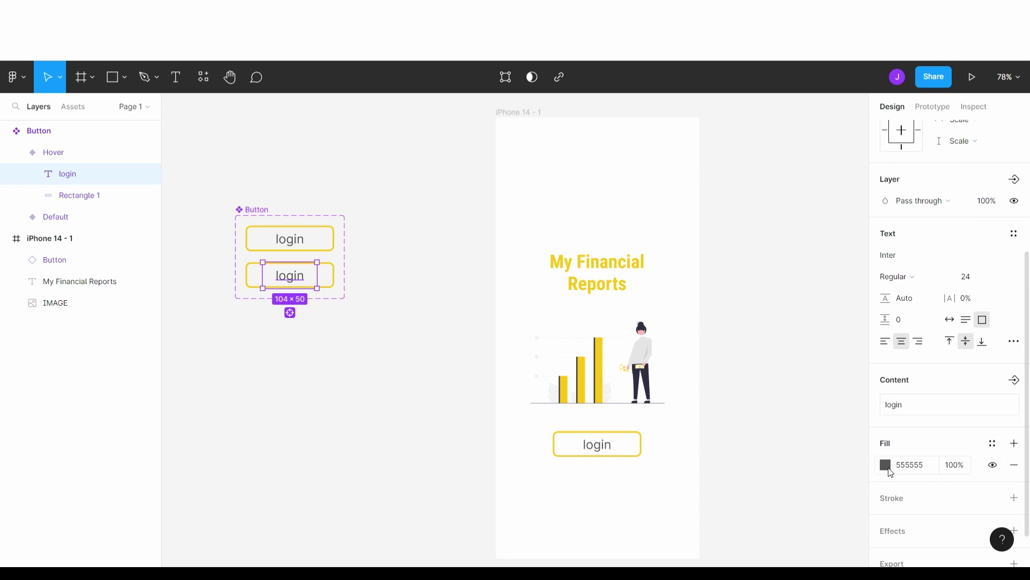
{"action": "left_click", "coordinate": [885, 465]}
{"action": "left_click", "coordinate": [725, 504]}
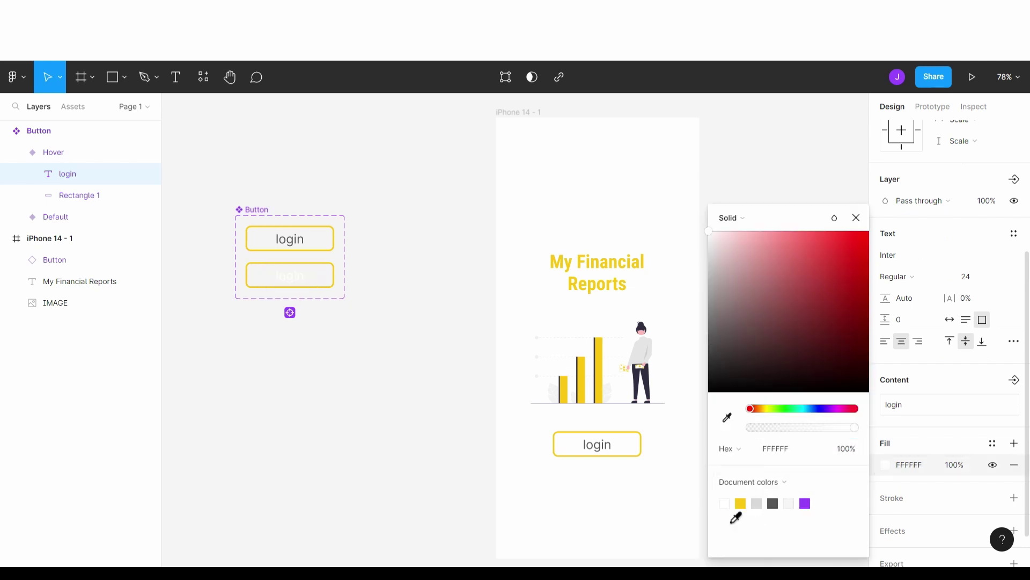
{"action": "left_click", "coordinate": [856, 217]}
- Make the fill of the Hover variant's rectangle visible and set it to the document's yellow, FAC710
{"action": "left_click", "coordinate": [92, 195]}
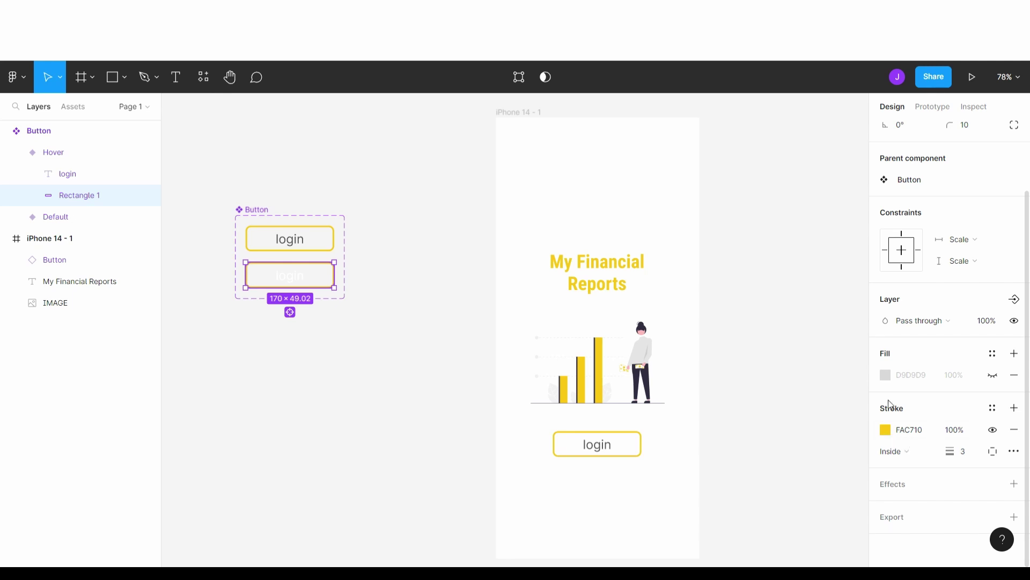
{"action": "left_click", "coordinate": [886, 375]}
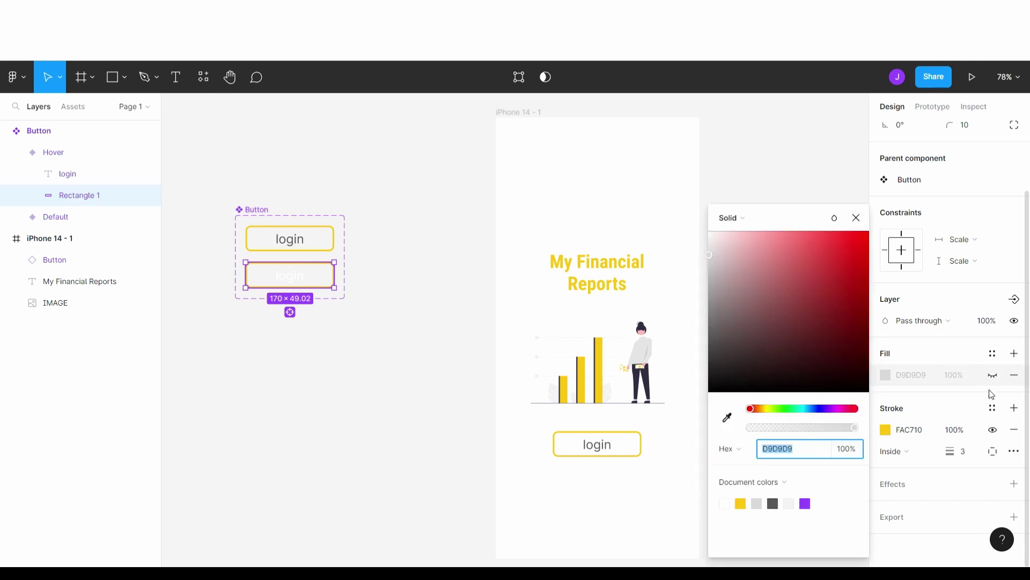
{"action": "left_click", "coordinate": [993, 374]}
{"action": "left_click", "coordinate": [885, 375]}
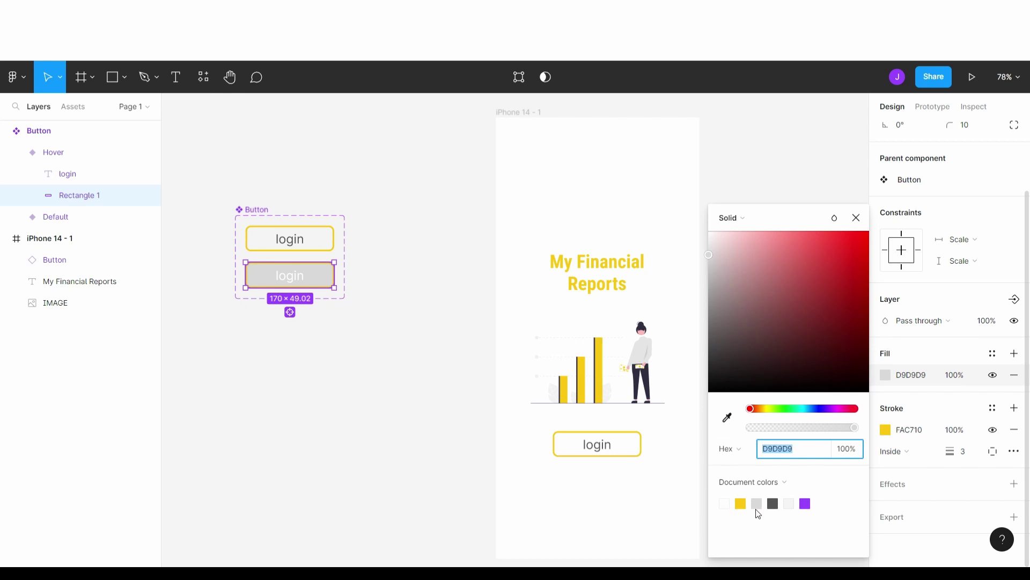
{"action": "left_click", "coordinate": [740, 503]}
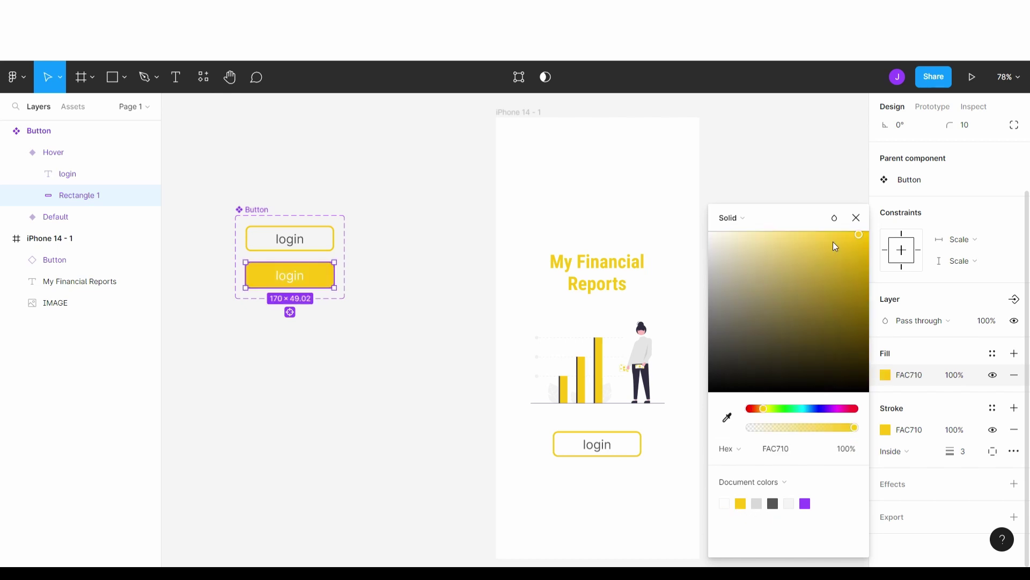
{"action": "left_click", "coordinate": [856, 218]}
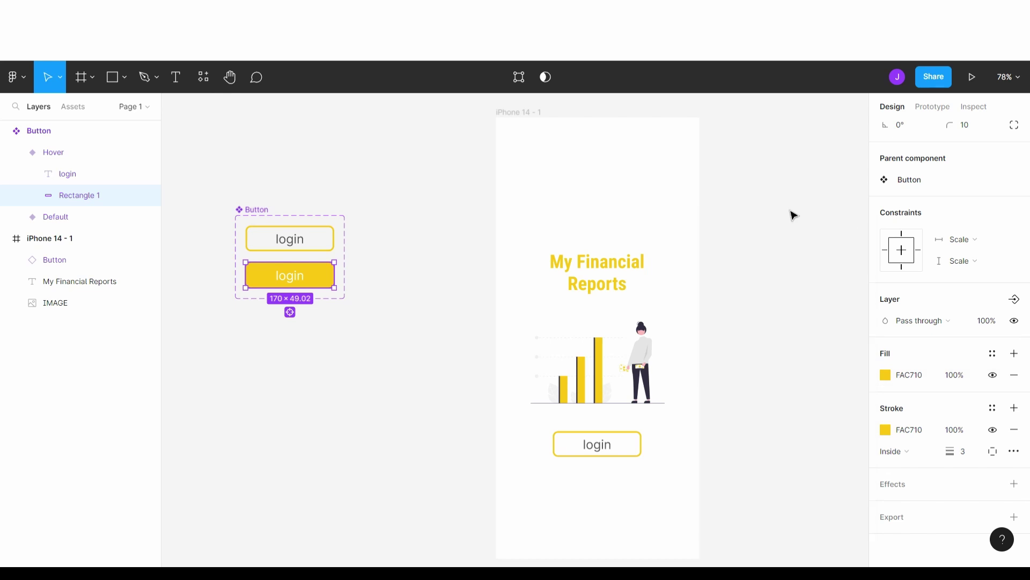
{"action": "left_click", "coordinate": [417, 319]}
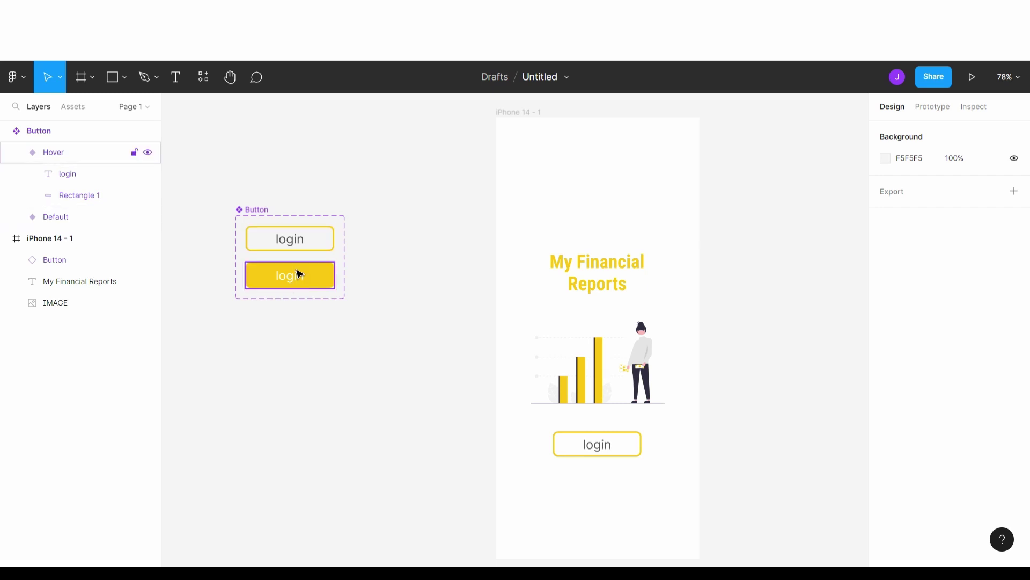
- Add a third variant to the Button component set and name it "Selected"
{"action": "left_click", "coordinate": [254, 209]}
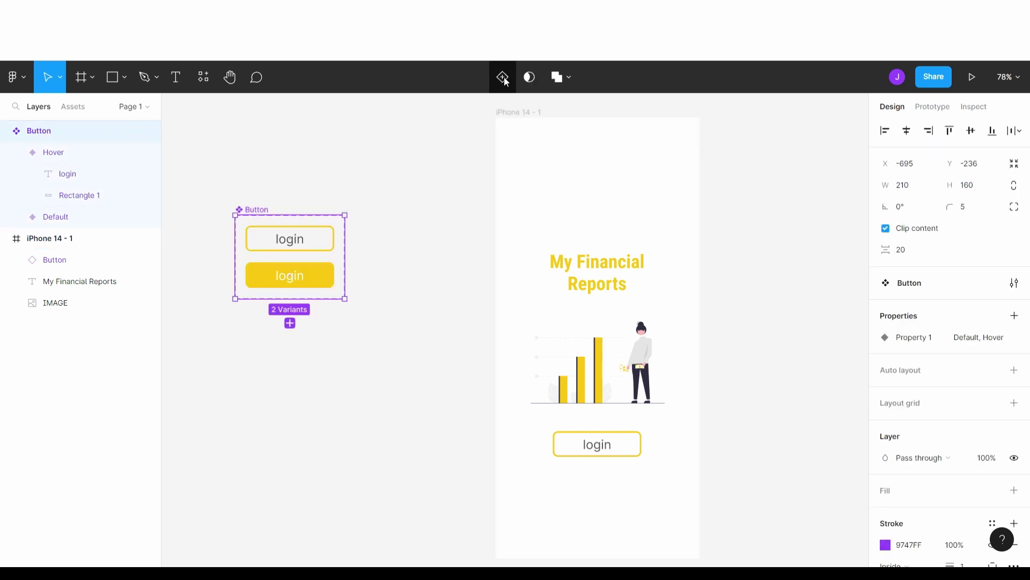
{"action": "left_click", "coordinate": [503, 77]}
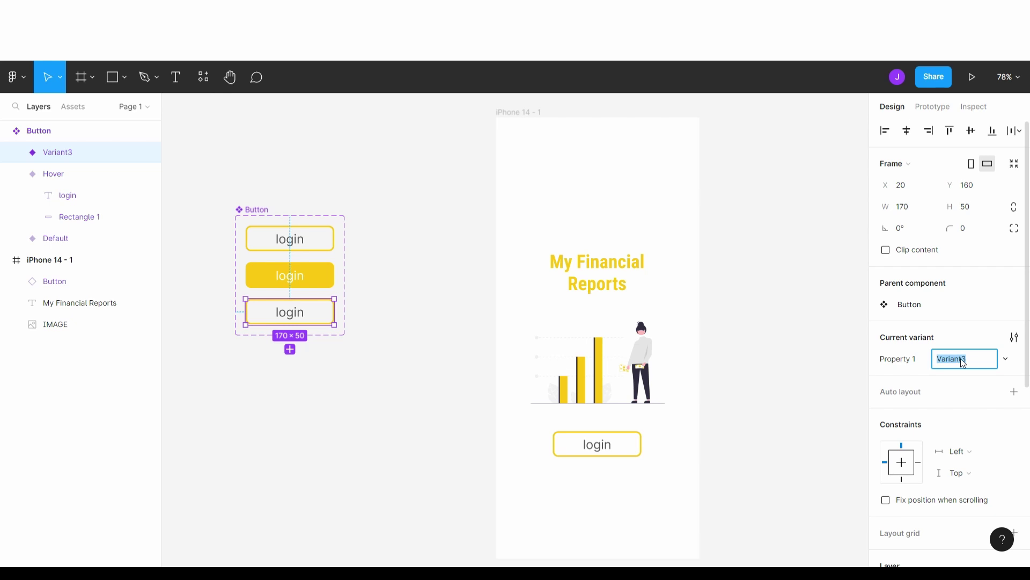
{"action": "type", "text": "Selected"}
{"action": "left_click", "coordinate": [768, 386]}
- Change the login text in the Selected variant to light gray (B8B8B8)
{"action": "left_click", "coordinate": [279, 316]}
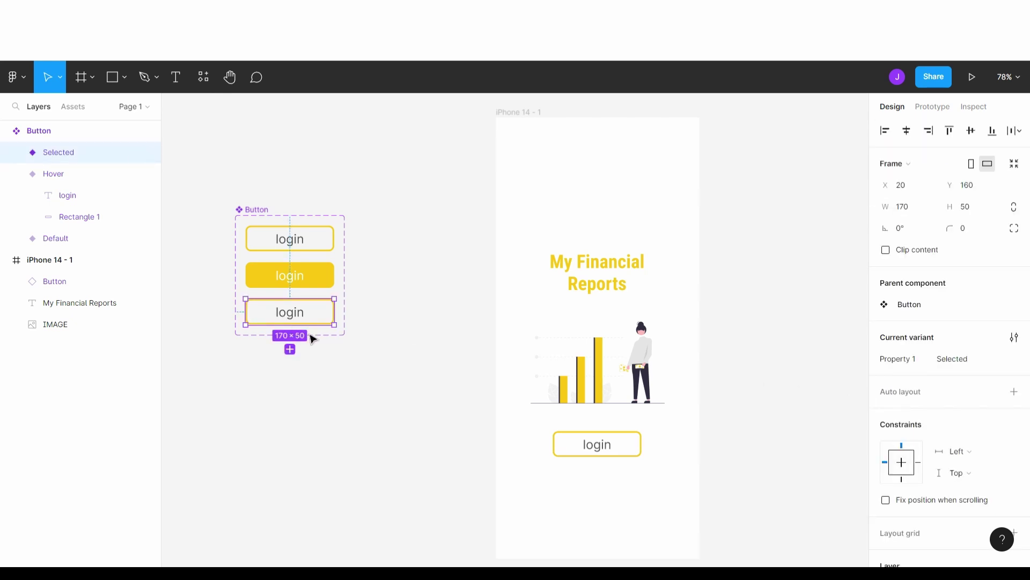
{"action": "left_click", "coordinate": [15, 152]}
{"action": "left_click", "coordinate": [74, 177]}
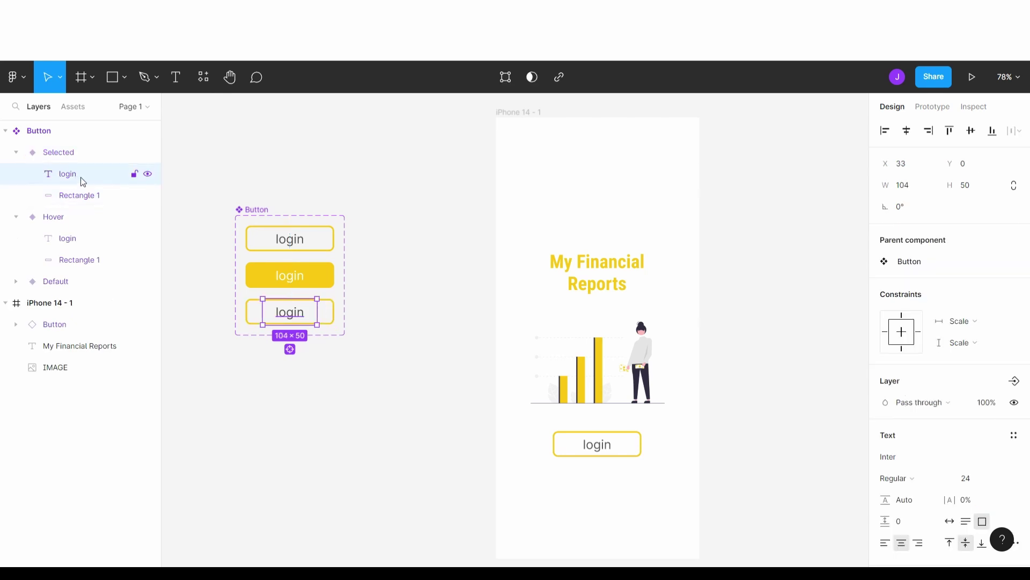
{"action": "scroll", "coordinate": [949, 522], "scroll_direction": "down", "scroll_amount": 4}
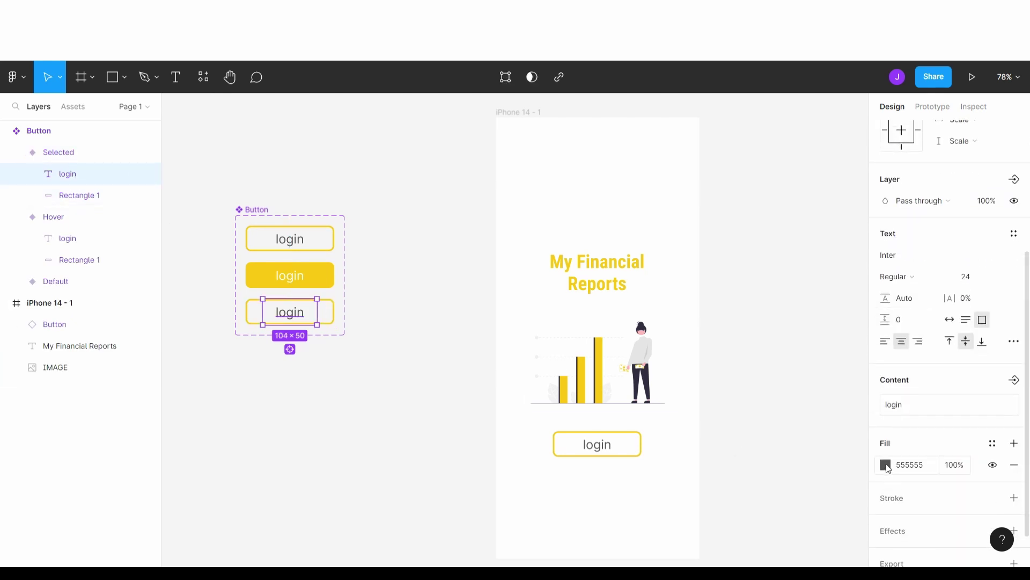
{"action": "left_click", "coordinate": [886, 464]}
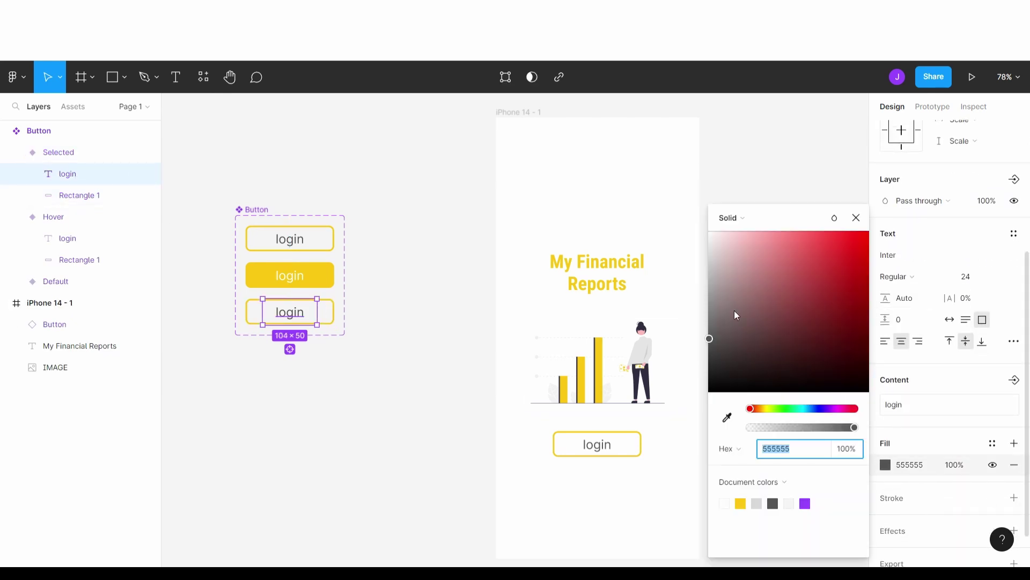
{"action": "left_click", "coordinate": [709, 257]}
{"action": "left_click_drag", "start_coordinate": [711, 261], "coordinate": [709, 276]}
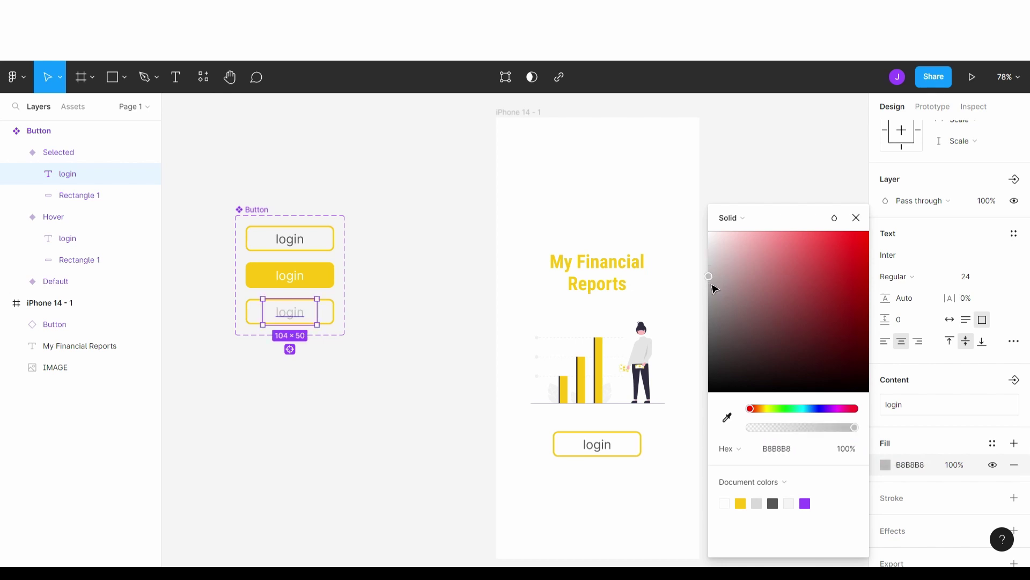
{"action": "left_click", "coordinate": [856, 218]}
- Set the stroke of the Selected variant's rectangle to the document's light gray, D9D9D9
{"action": "left_click", "coordinate": [329, 316]}
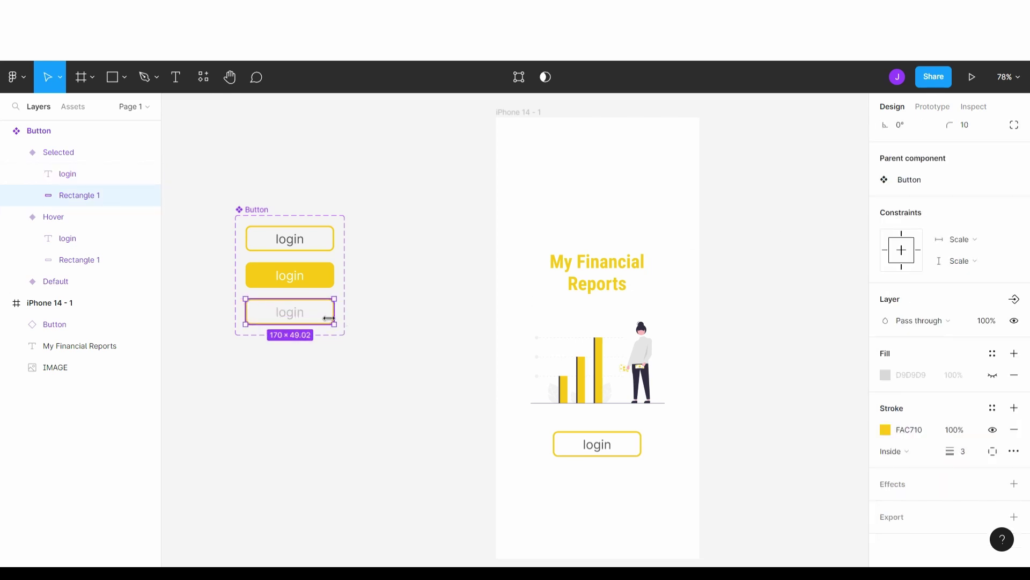
{"action": "left_click", "coordinate": [886, 430]}
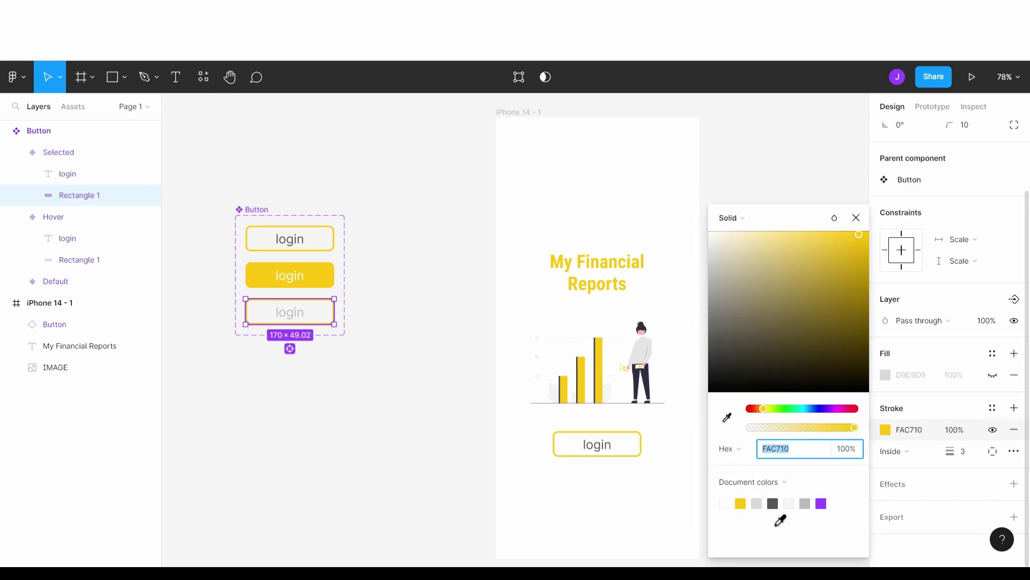
{"action": "left_click", "coordinate": [757, 504]}
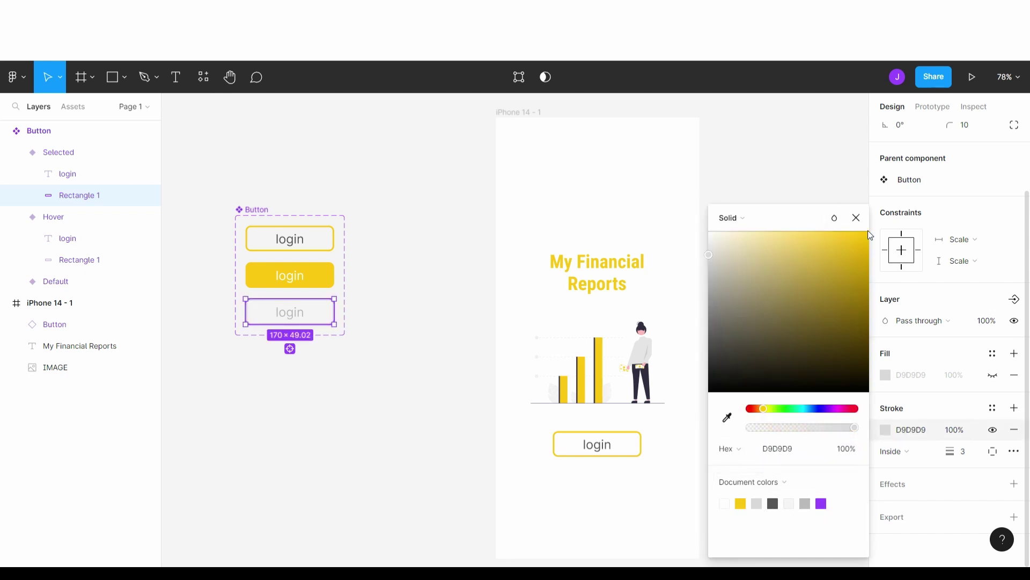
{"action": "left_click", "coordinate": [856, 218]}
{"action": "left_click", "coordinate": [781, 302]}
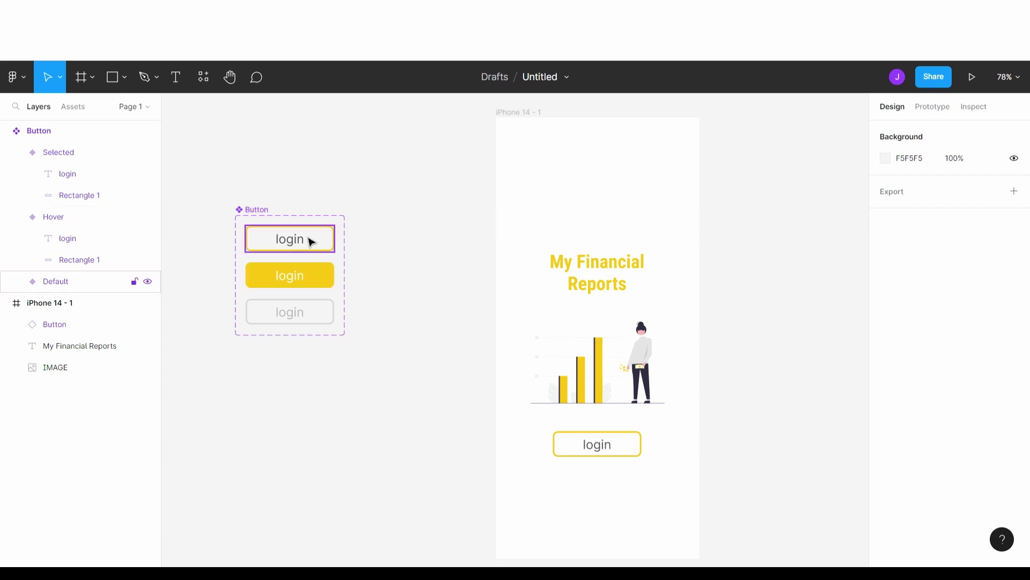
- Connect the Default variant to the Hover variant with a prototype interaction triggered while hovering
{"action": "left_click", "coordinate": [266, 220]}
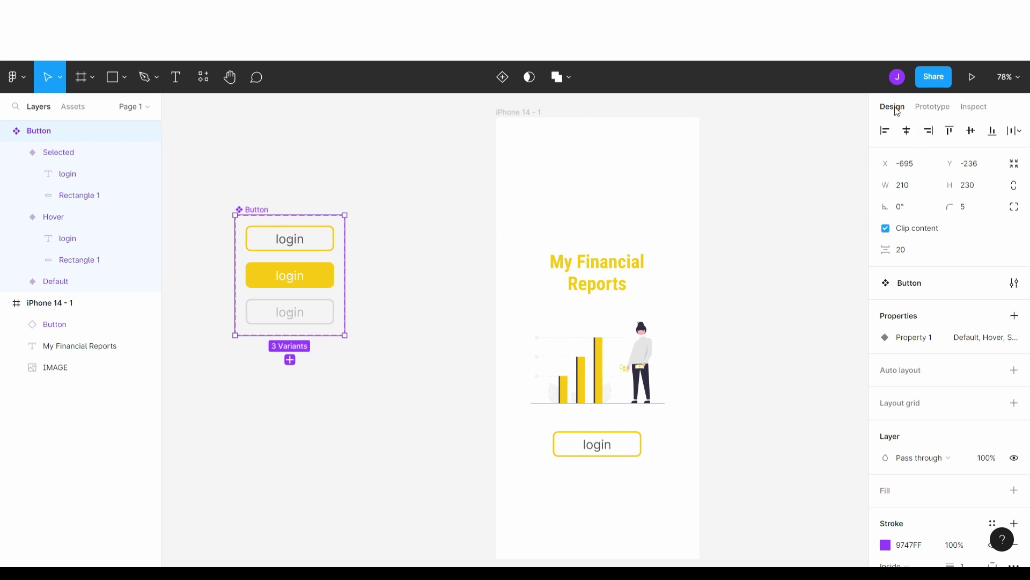
{"action": "left_click", "coordinate": [932, 111]}
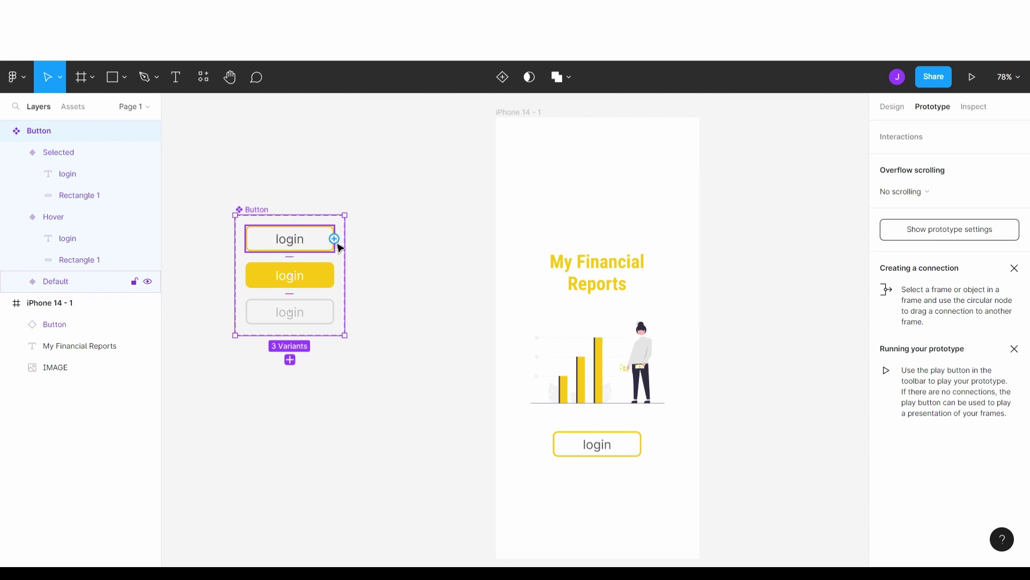
{"action": "left_click_drag", "start_coordinate": [334, 239], "coordinate": [319, 273]}
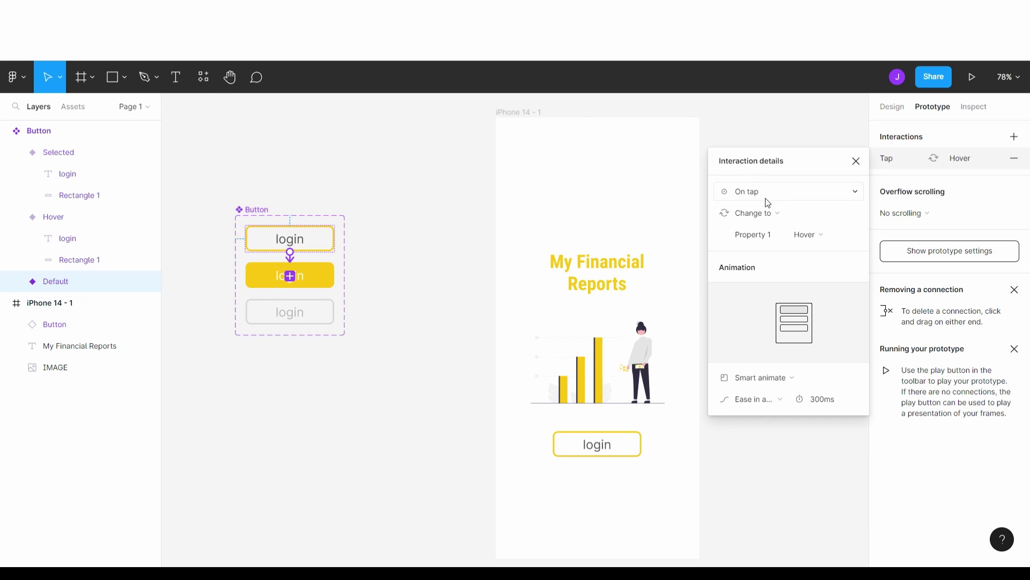
{"action": "left_click", "coordinate": [856, 193]}
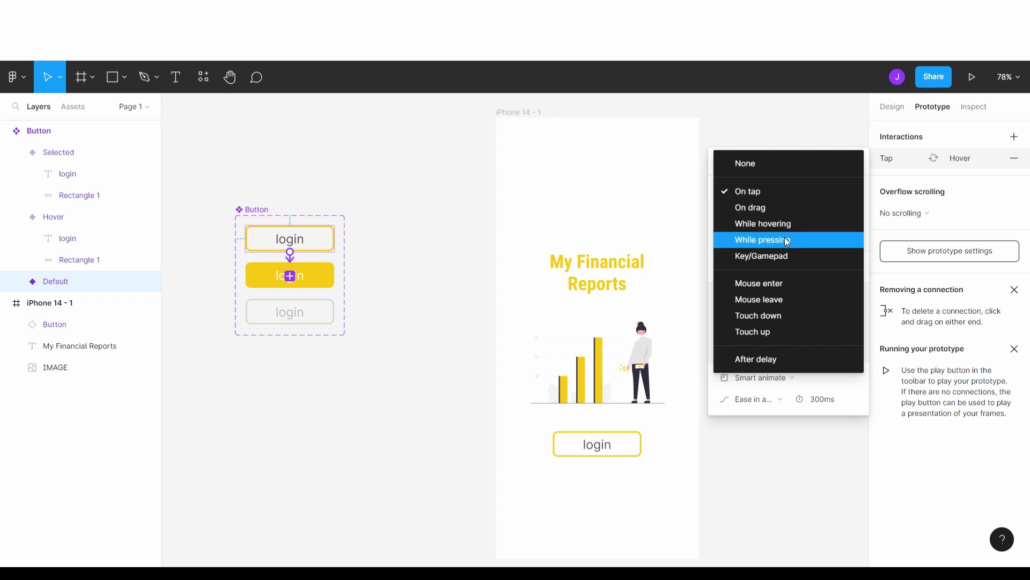
{"action": "left_click", "coordinate": [797, 223]}
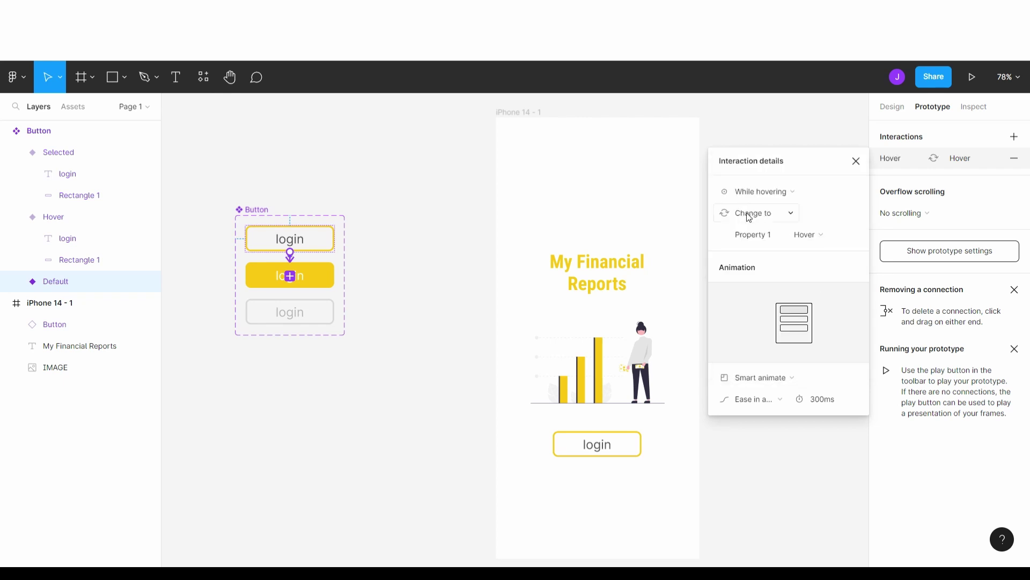
- Confirm the Default variant's interaction uses the Change to action, animated with Smart animate and Ease in and out
{"action": "left_click", "coordinate": [793, 214]}
{"action": "left_click", "coordinate": [795, 217]}
{"action": "left_click", "coordinate": [849, 380]}
{"action": "left_click", "coordinate": [778, 378]}
{"action": "left_click", "coordinate": [782, 400]}
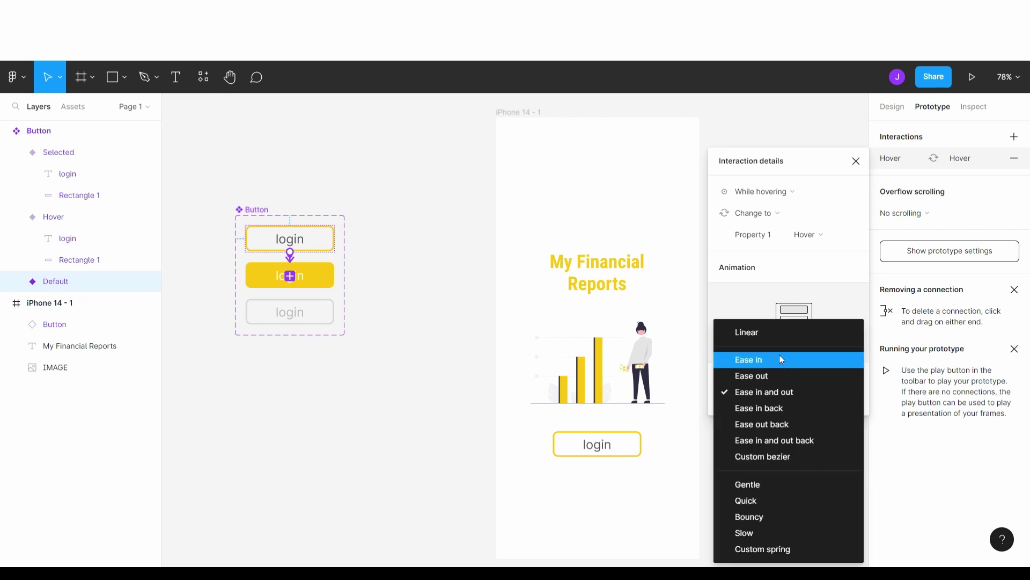
{"action": "left_click", "coordinate": [788, 394]}
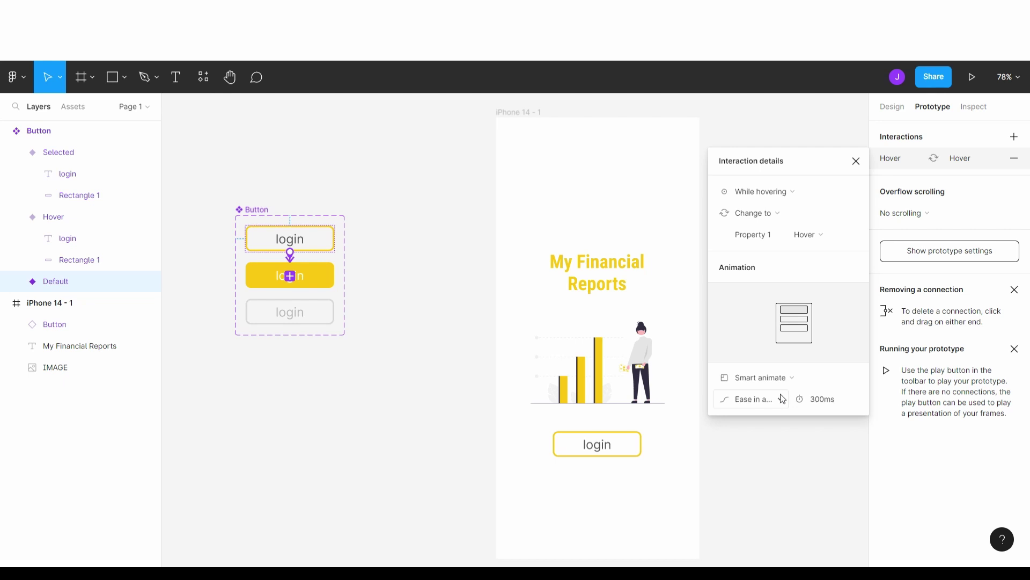
{"action": "left_click", "coordinate": [356, 287]}
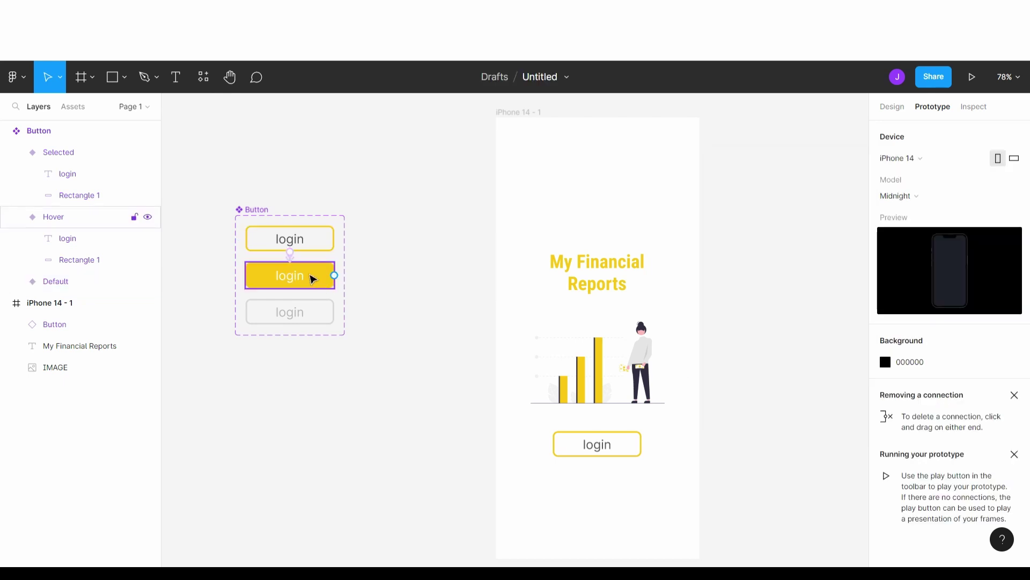
- Connect the Hover variant to the Selected variant with an On tap, Change to interaction using Smart animate
{"action": "left_click_drag", "start_coordinate": [335, 276], "coordinate": [293, 310]}
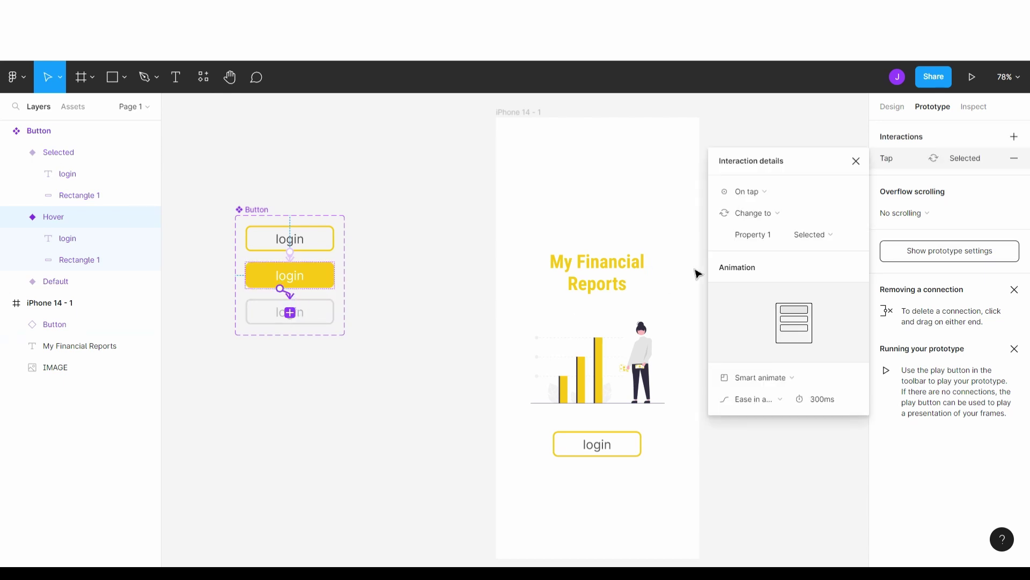
{"action": "left_click", "coordinate": [775, 197]}
{"action": "left_click", "coordinate": [778, 198]}
{"action": "left_click", "coordinate": [791, 378]}
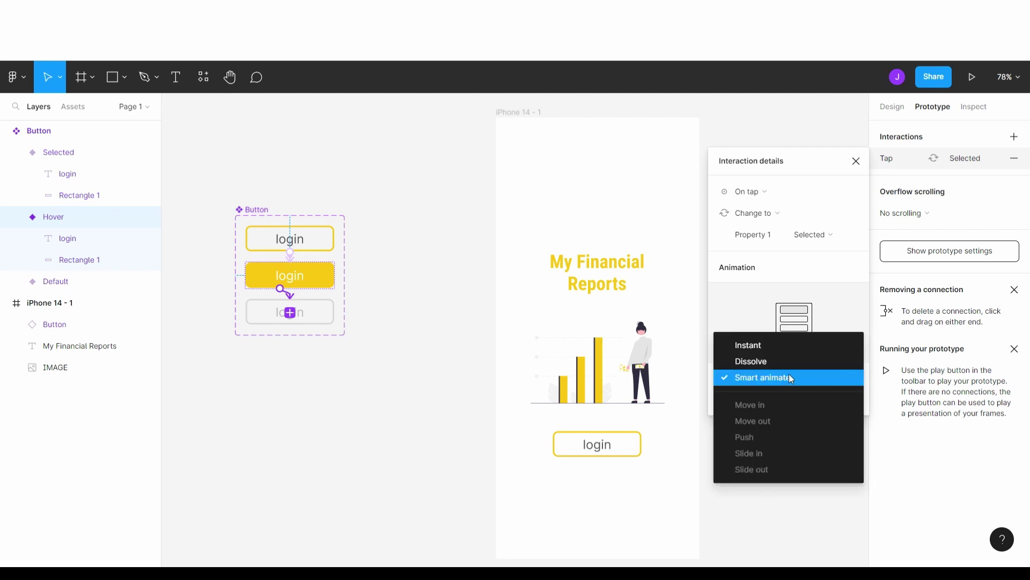
{"action": "left_click", "coordinate": [783, 377]}
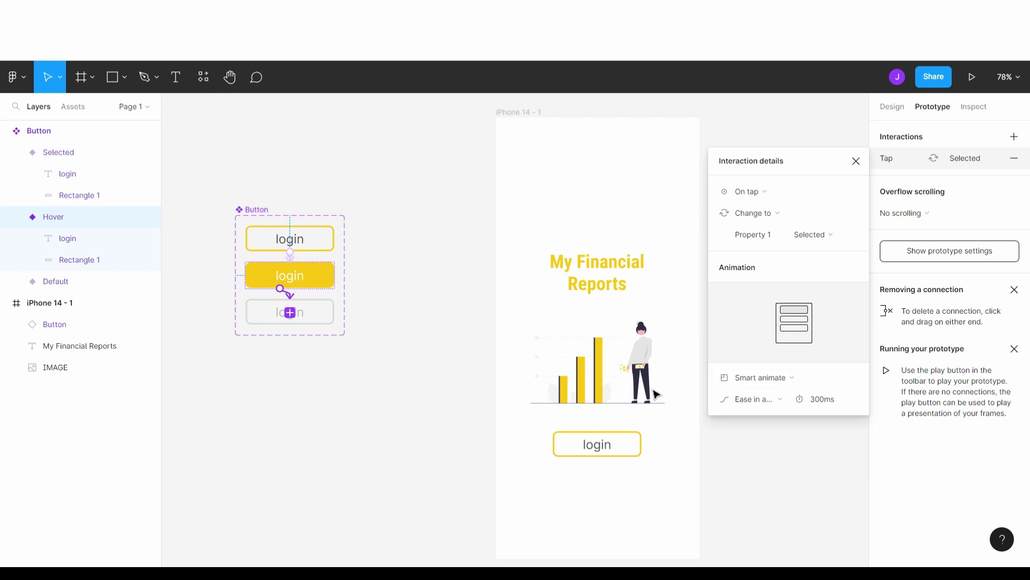
{"action": "left_click", "coordinate": [396, 301]}
{"action": "left_click_drag", "start_coordinate": [454, 354], "coordinate": [407, 365]}
{"action": "mouse_move", "coordinate": [745, 401]}
{"action": "left_mouse_down"}
{"action": "mouse_move", "coordinate": [753, 382]}
{"action": "mouse_move", "coordinate": [752, 390]}
{"action": "left_mouse_up"}
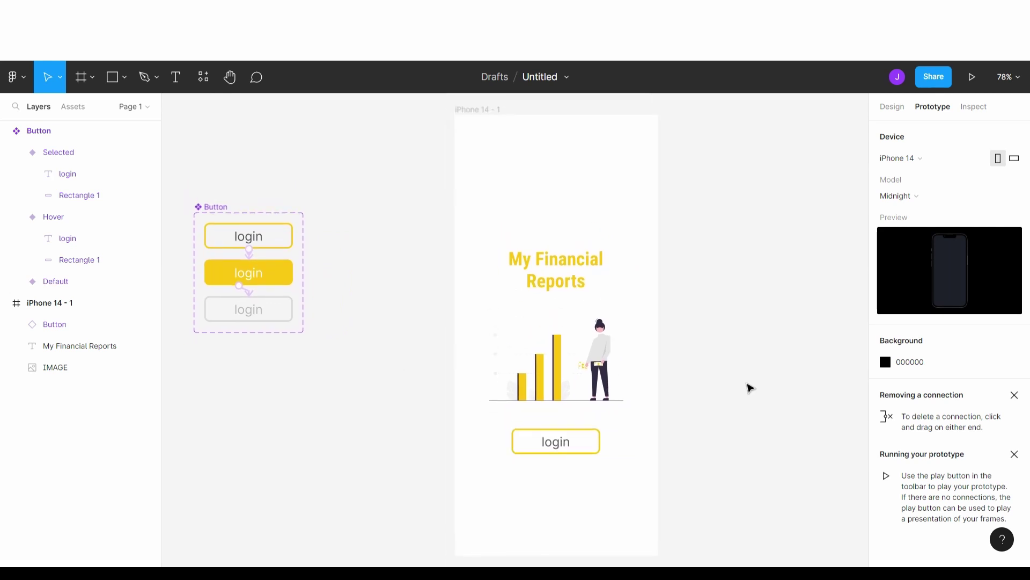
- Set the prototype's iPhone 14 device model to Red and launch the prototype presentation
{"action": "left_click", "coordinate": [933, 197]}
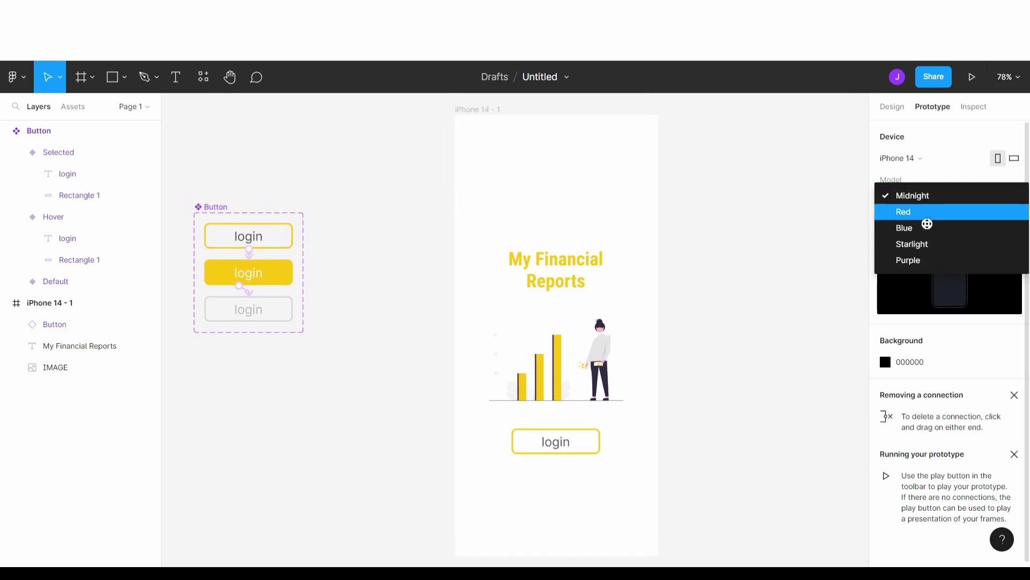
{"action": "left_click", "coordinate": [923, 212]}
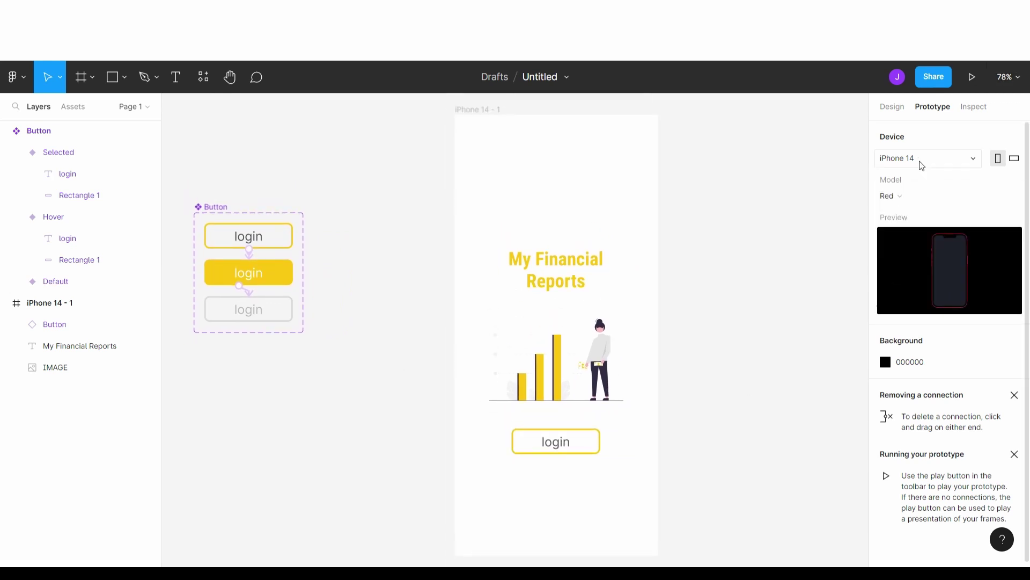
{"action": "left_click", "coordinate": [980, 67]}
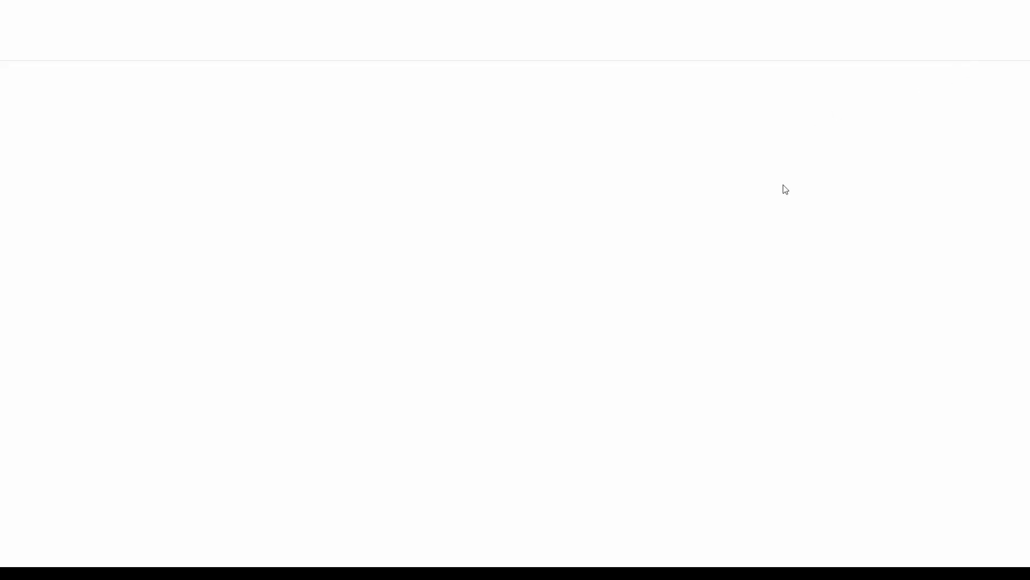